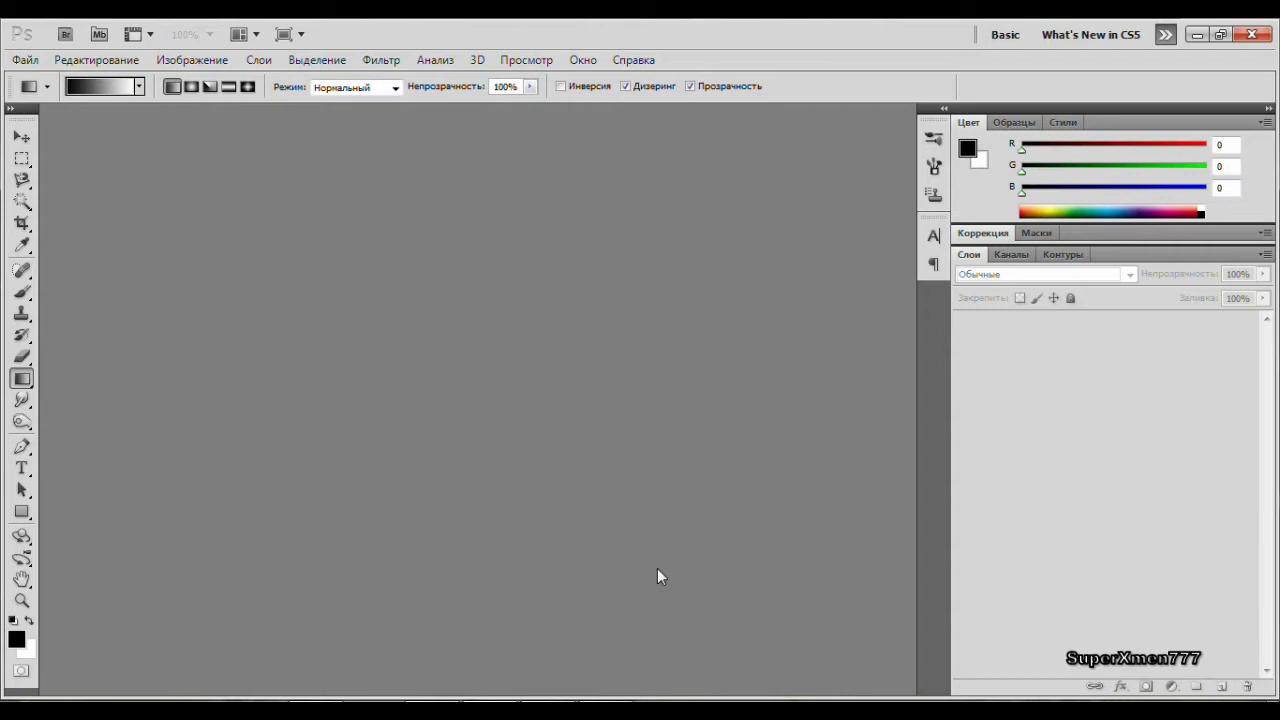
- Create a new 1000 × 1000 pixel document with a white background
{"action": "left_click", "coordinate": [26, 60]}
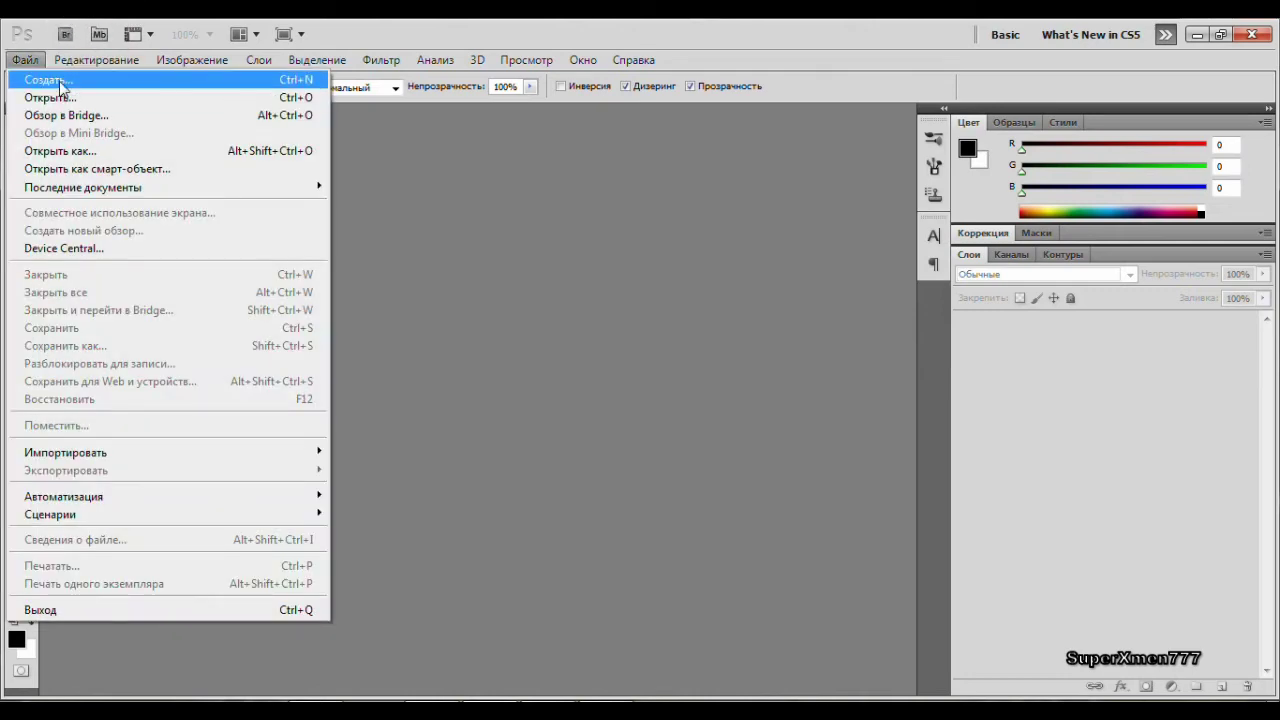
{"action": "left_click", "coordinate": [56, 81]}
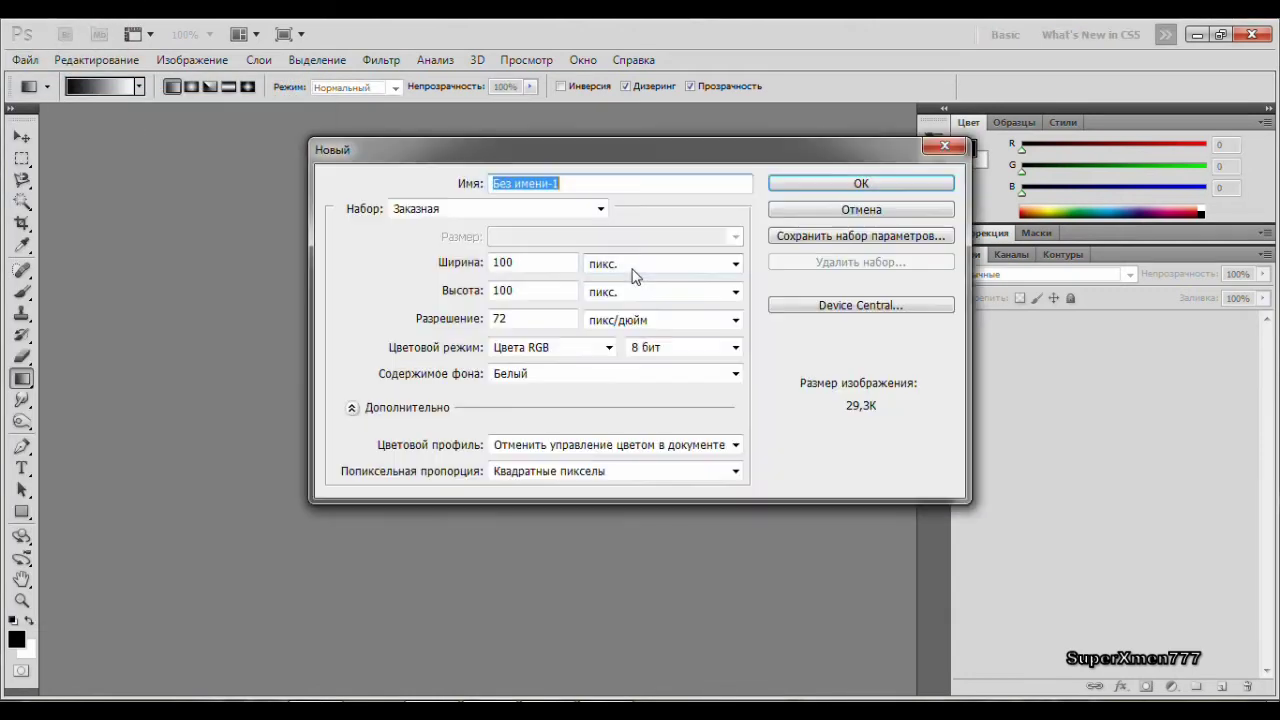
{"action": "left_click", "coordinate": [519, 264]}
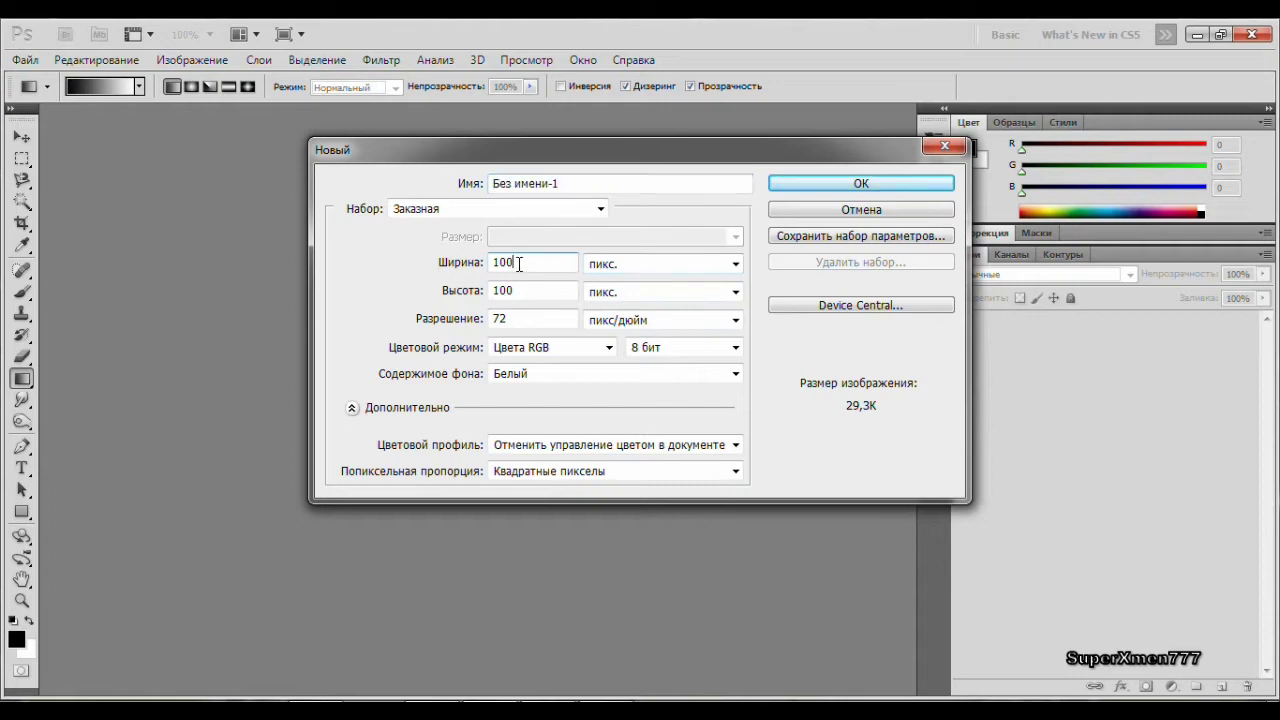
{"action": "type", "text": "0"}
{"action": "left_click", "coordinate": [523, 292]}
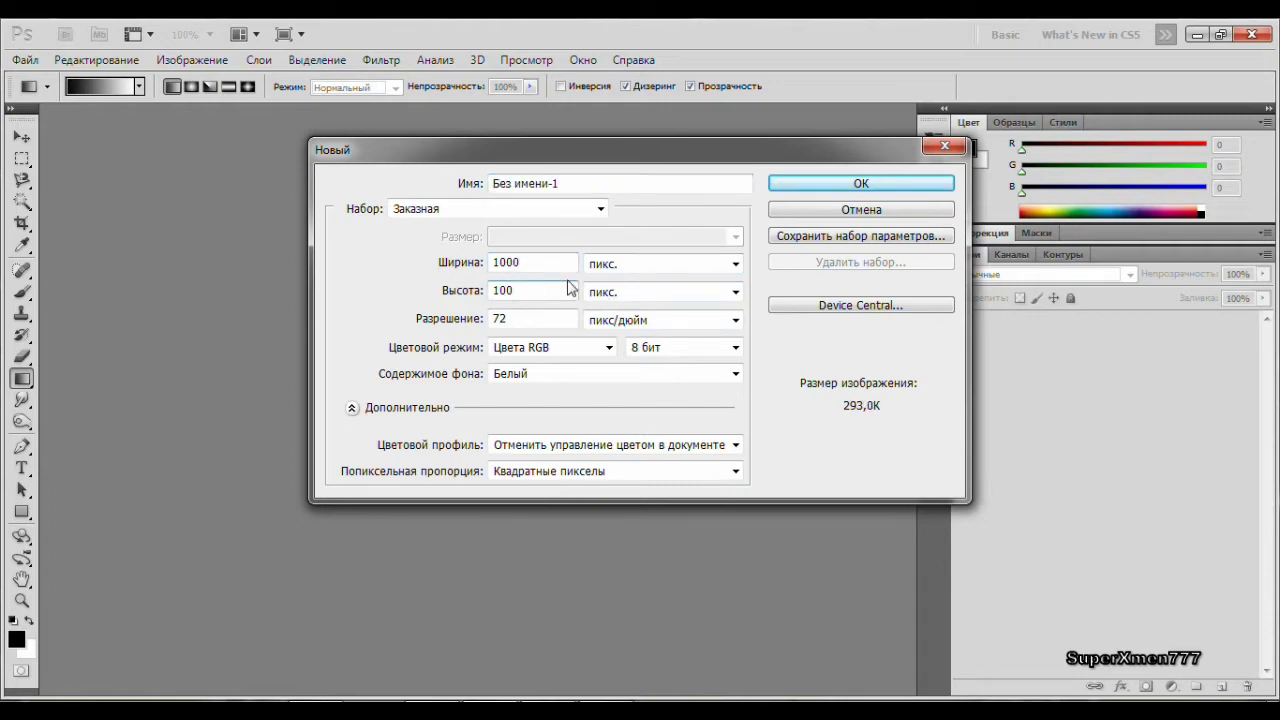
{"action": "type", "text": "0"}
{"action": "left_click", "coordinate": [880, 184]}
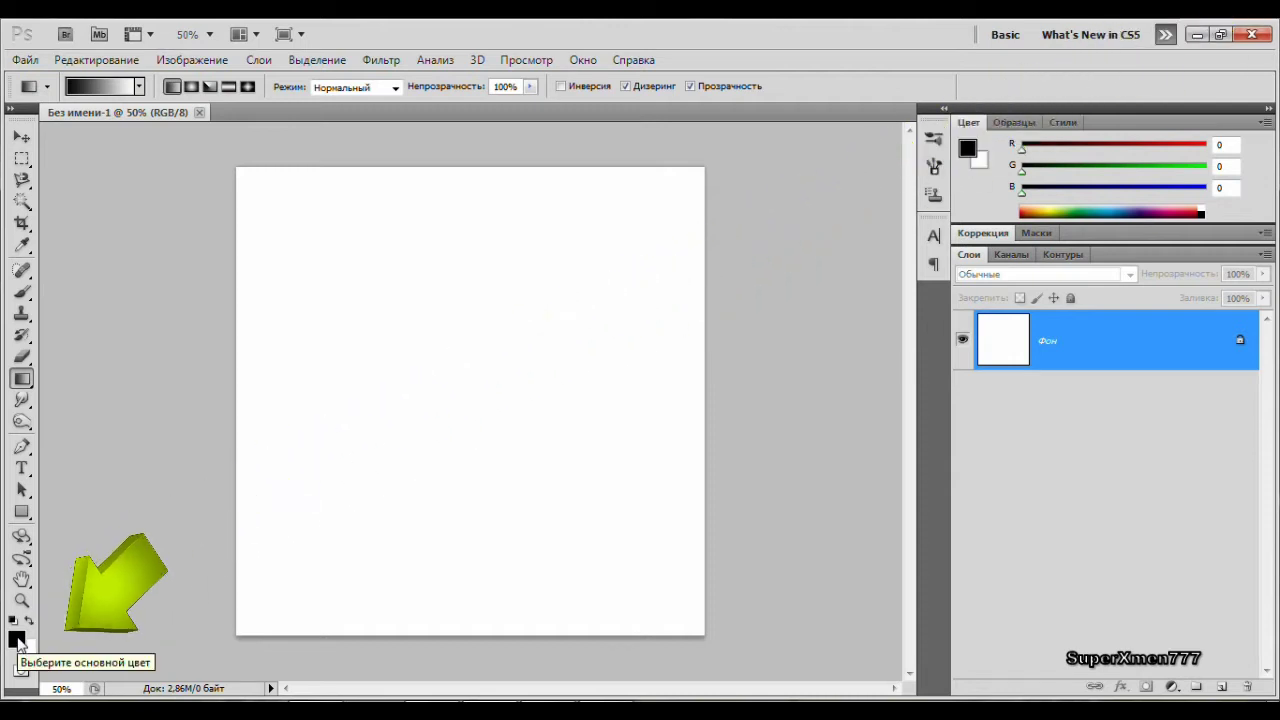
- Set the foreground colour to red
{"action": "left_click", "coordinate": [16, 640]}
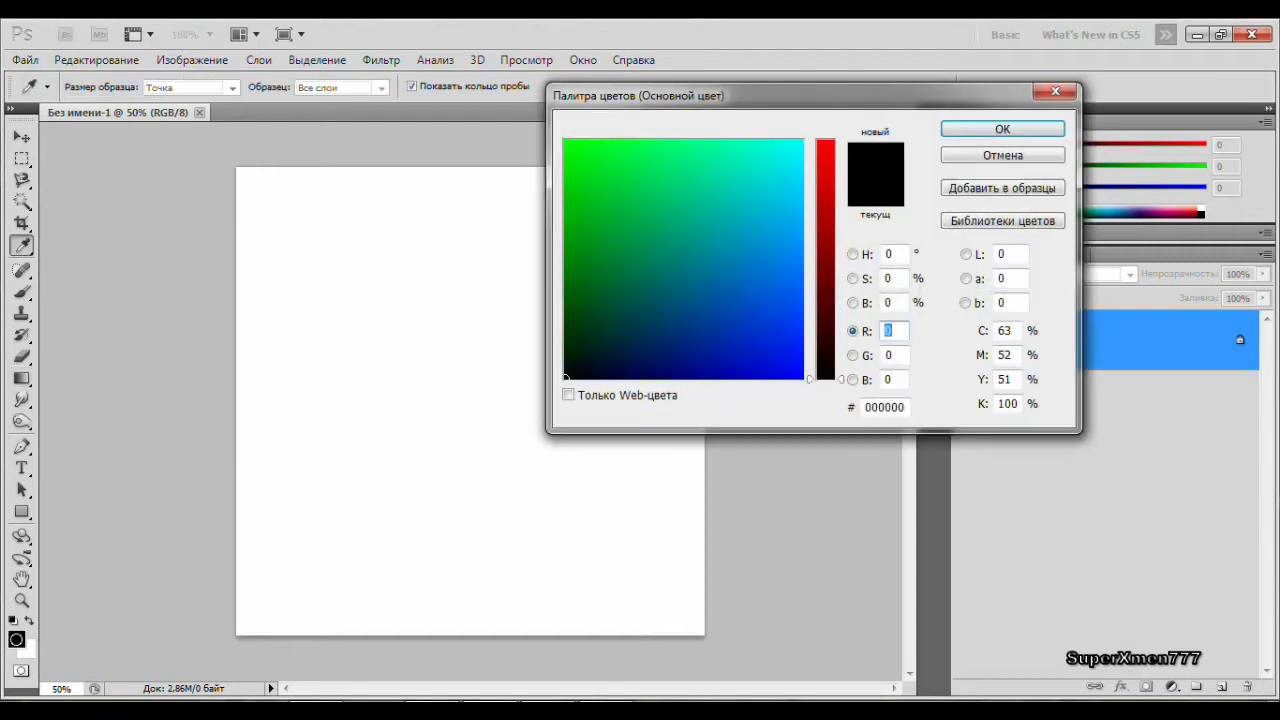
{"action": "left_click", "coordinate": [827, 148]}
{"action": "type", "text": "252"}
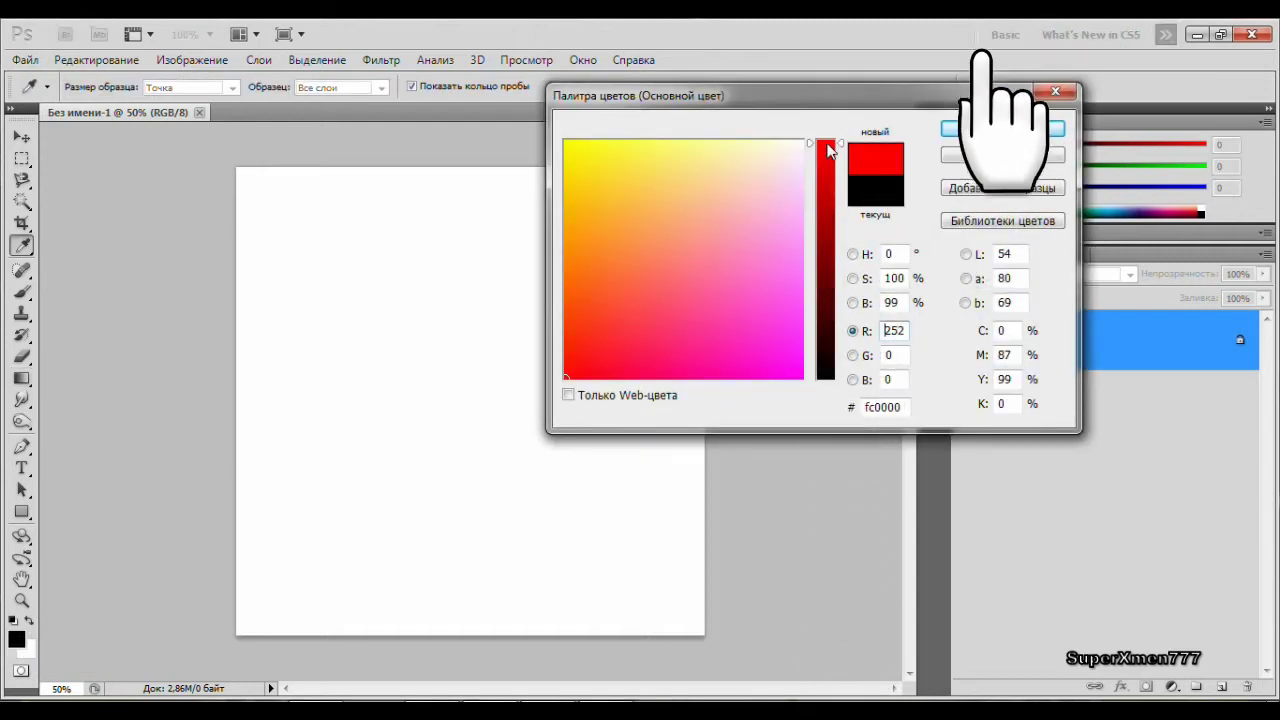
{"action": "left_click", "coordinate": [980, 136]}
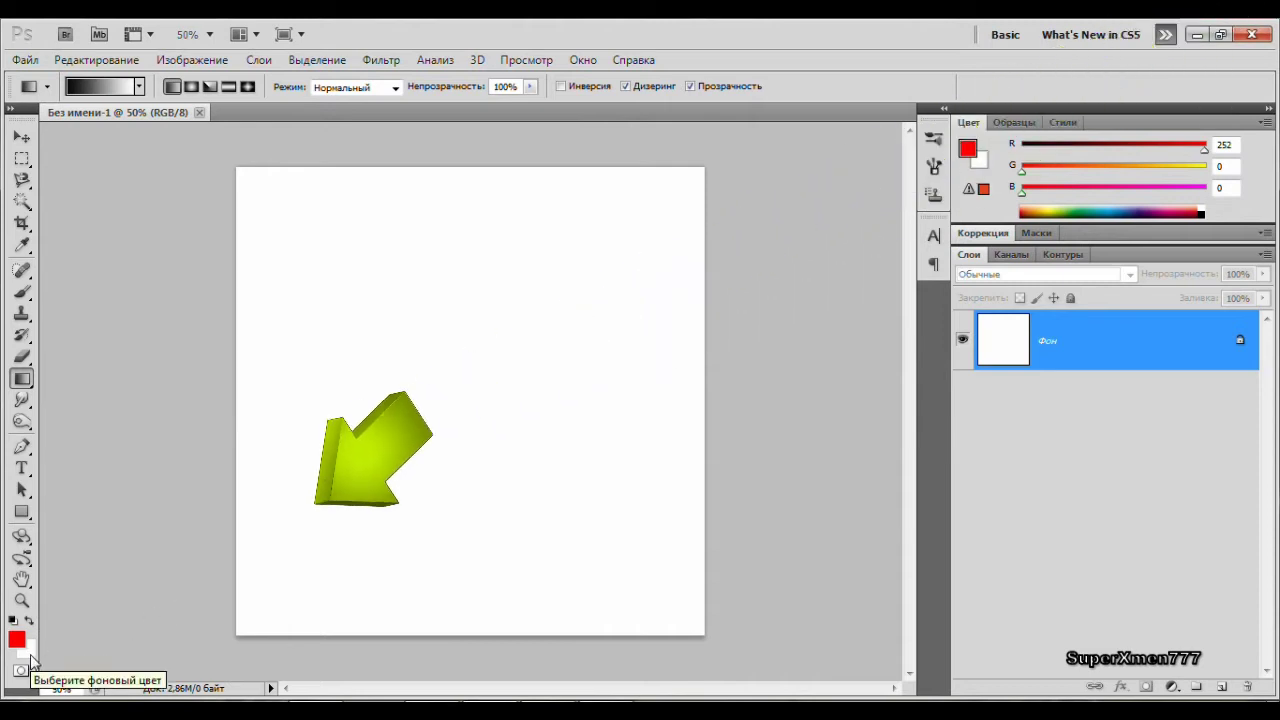
- Set the background colour to yellow
{"action": "left_click", "coordinate": [30, 654]}
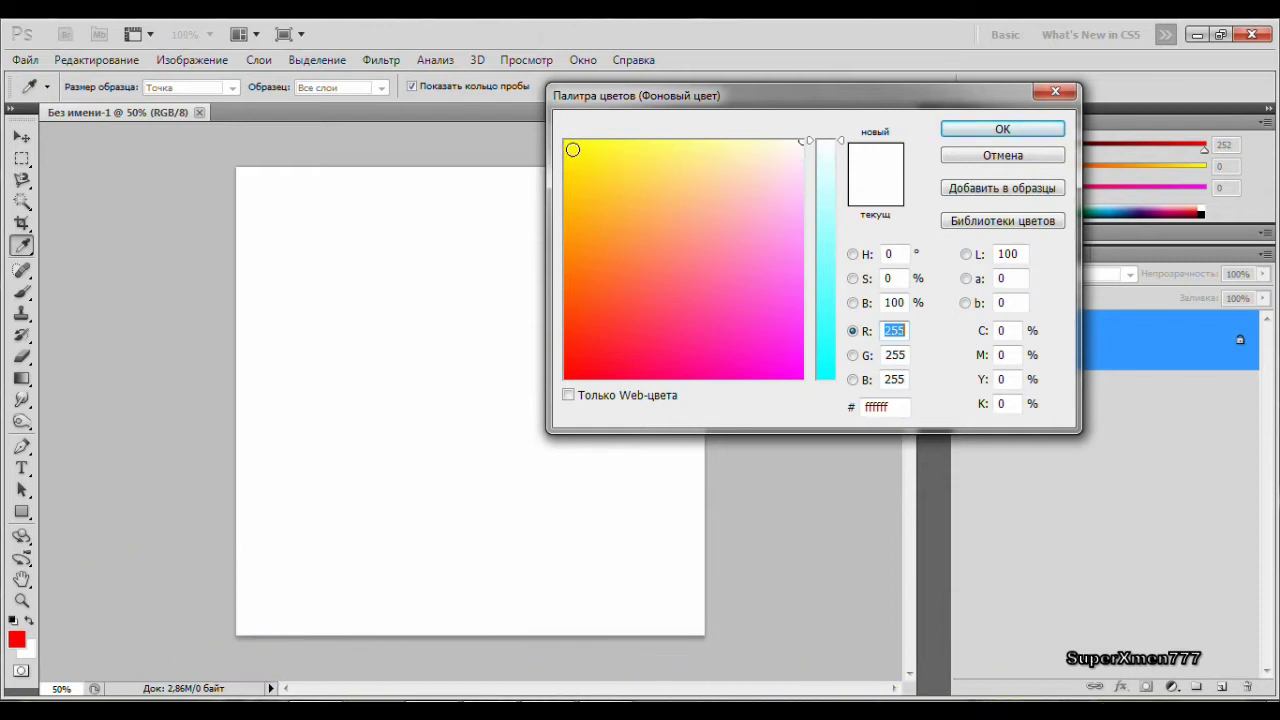
{"action": "left_click", "coordinate": [573, 146]}
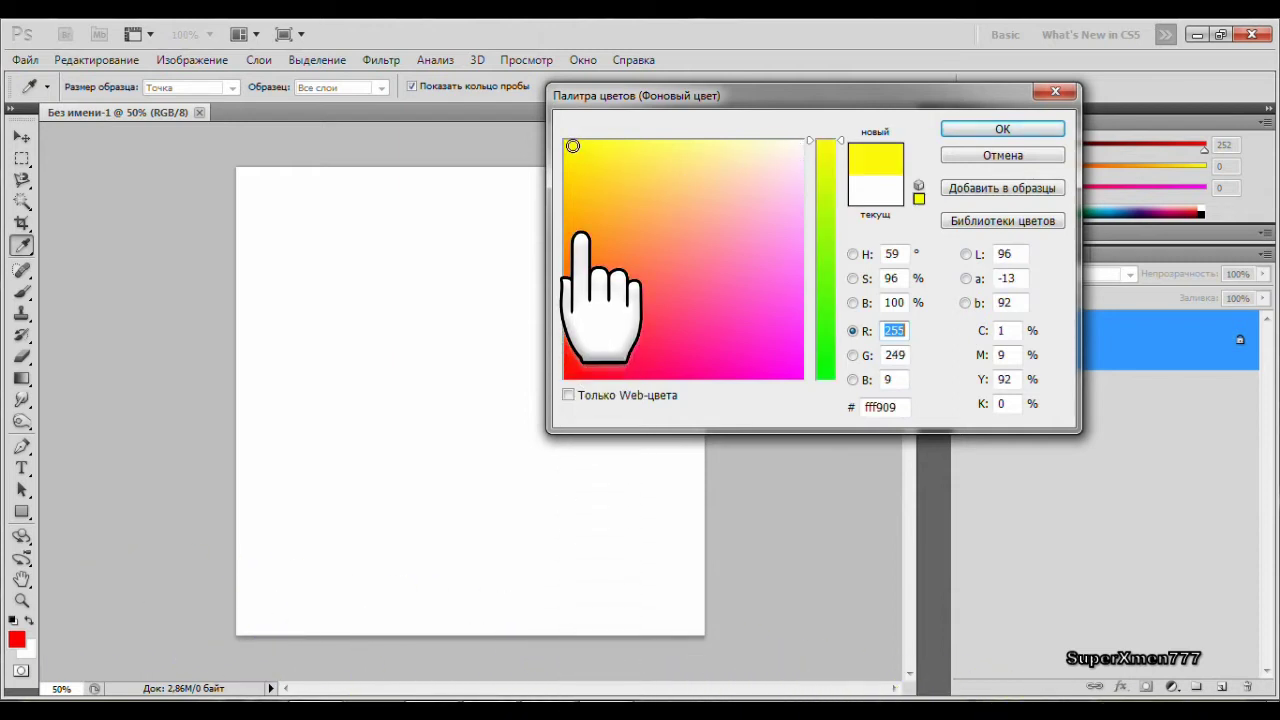
{"action": "left_click", "coordinate": [1002, 129]}
{"action": "key", "text": "g"}
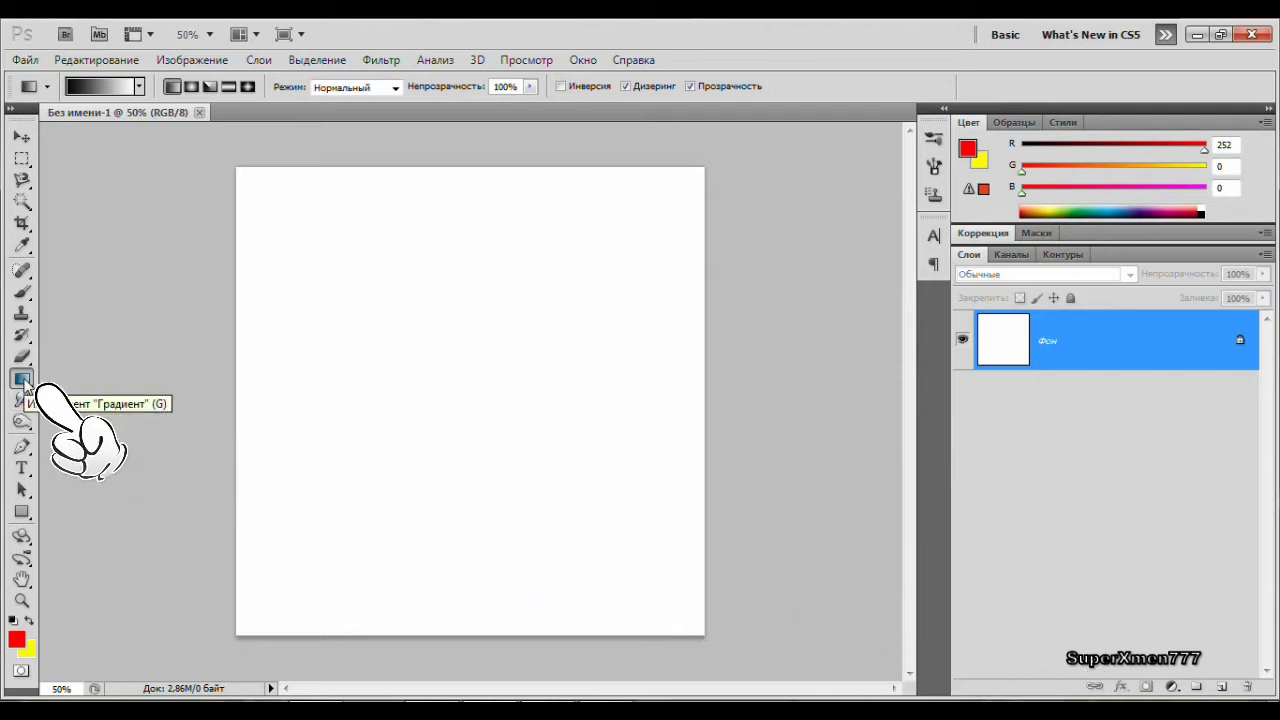
- Drag a Foreground to Background gradient down the canvas, red at top and yellow at bottom
{"action": "right_click", "coordinate": [24, 380]}
{"action": "left_click", "coordinate": [26, 381]}
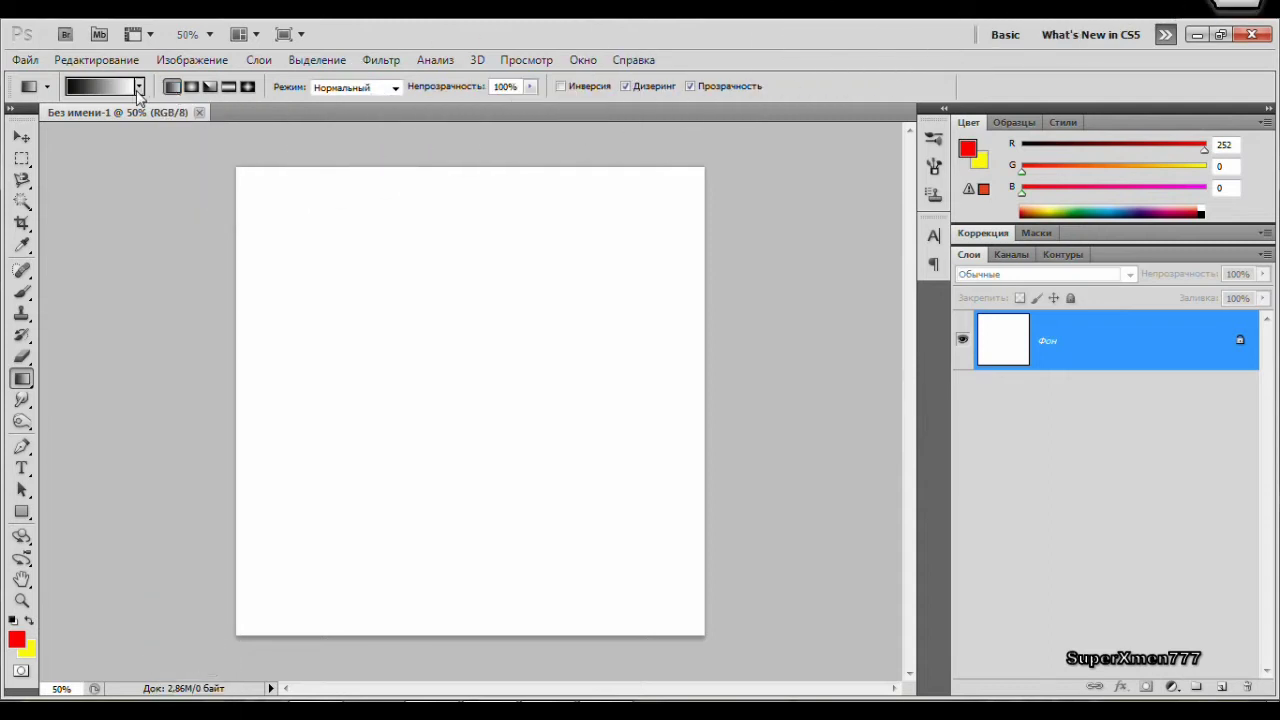
{"action": "left_click", "coordinate": [139, 88]}
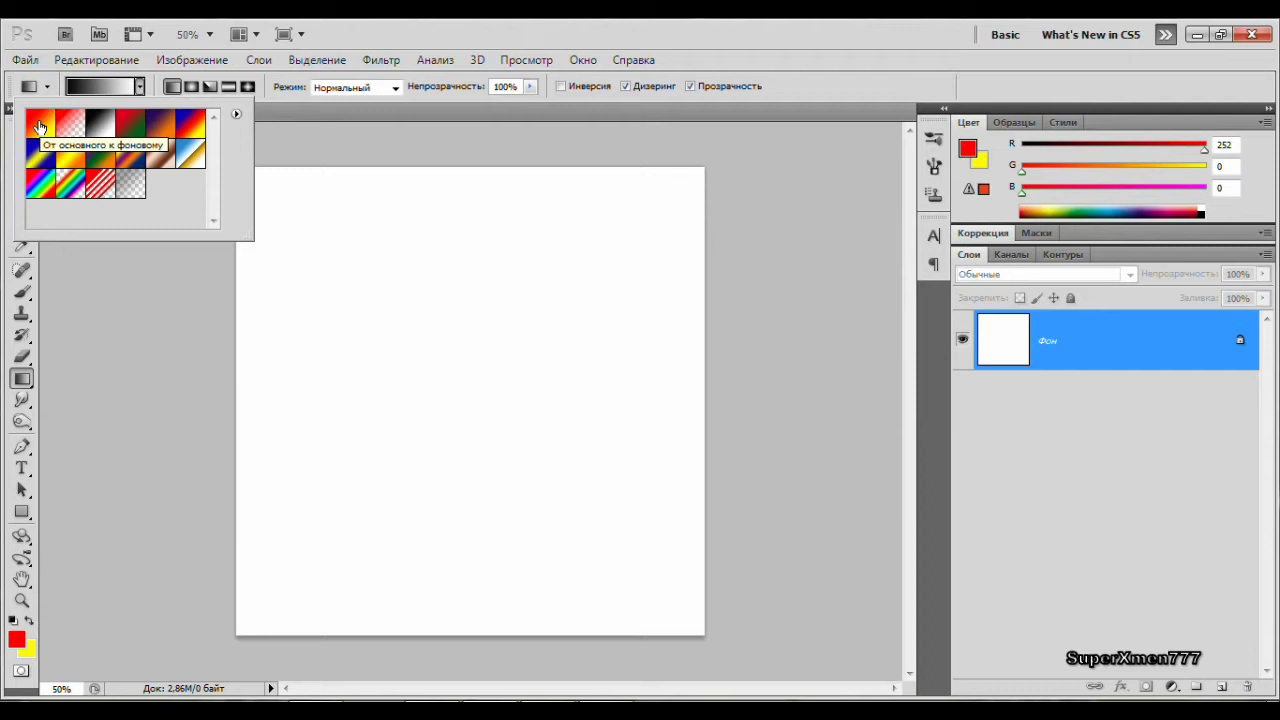
{"action": "left_click", "coordinate": [40, 127]}
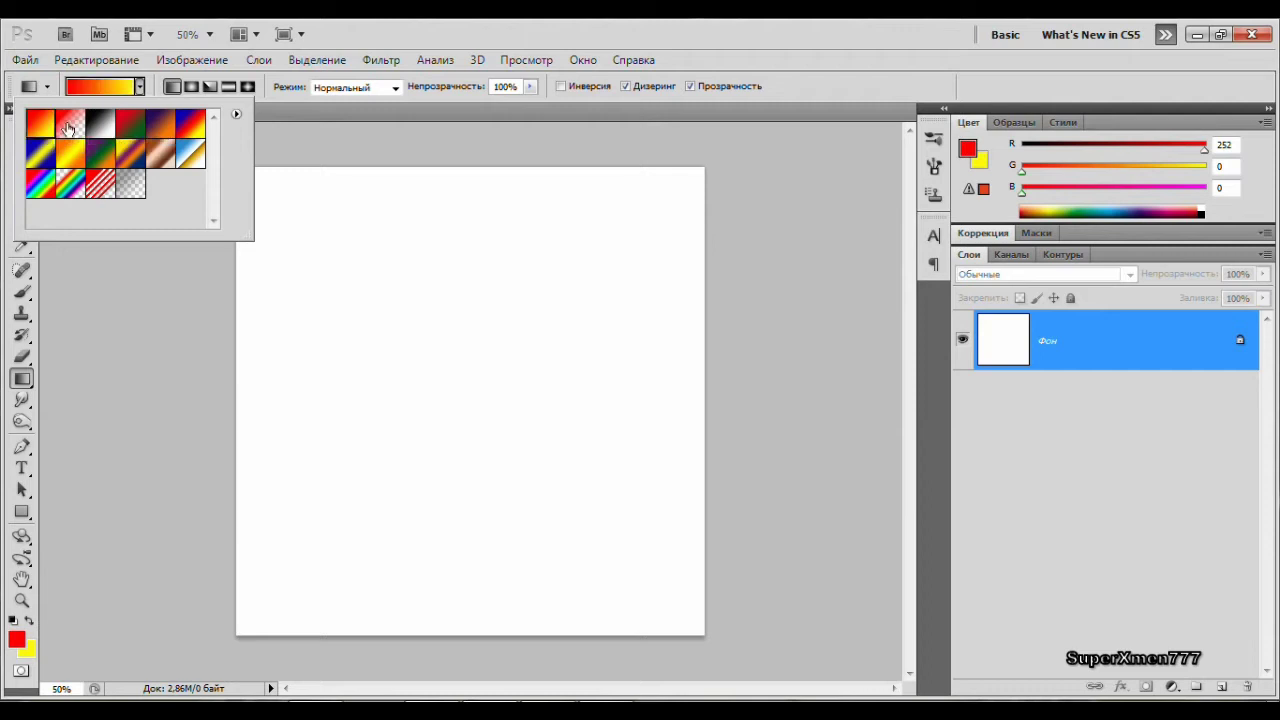
{"action": "left_click", "coordinate": [291, 127]}
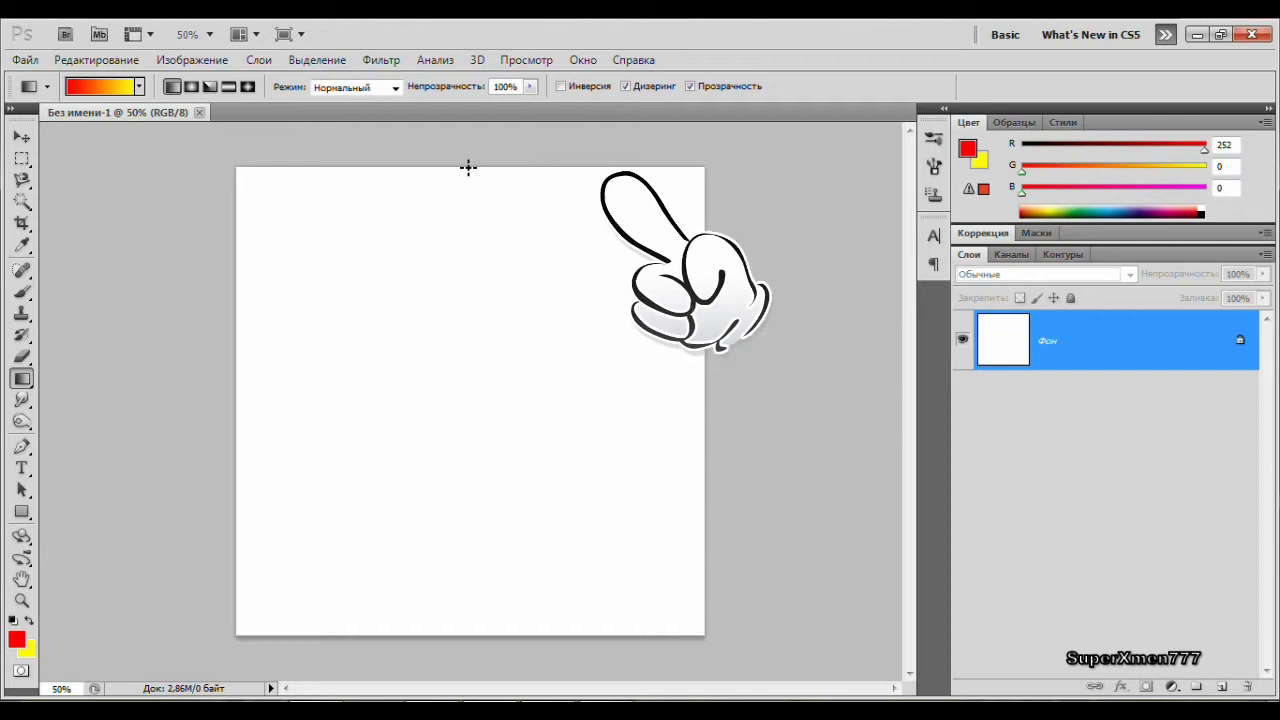
{"action": "mouse_move", "coordinate": [463, 163]}
{"action": "left_mouse_down"}
{"action": "mouse_move", "coordinate": [443, 317]}
{"action": "mouse_move", "coordinate": [478, 633]}
{"action": "left_mouse_up"}
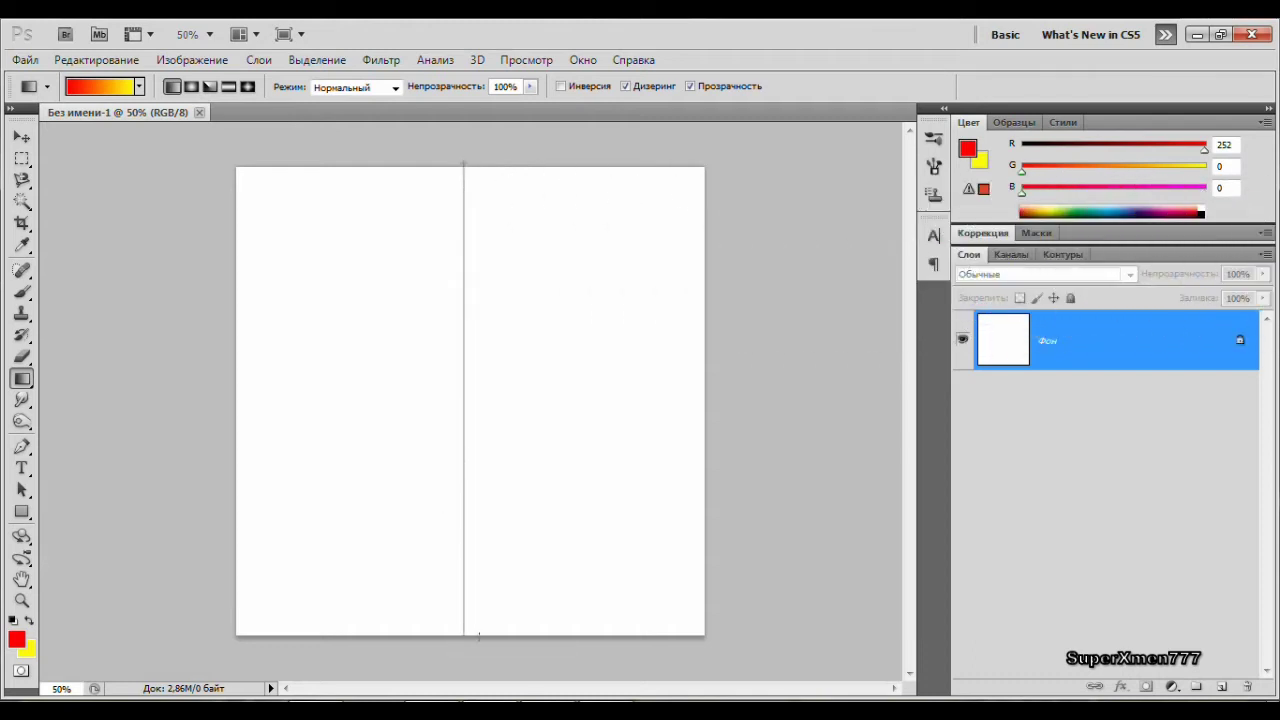
{"action": "left_click_drag", "start_coordinate": [478, 635], "coordinate": [481, 638]}
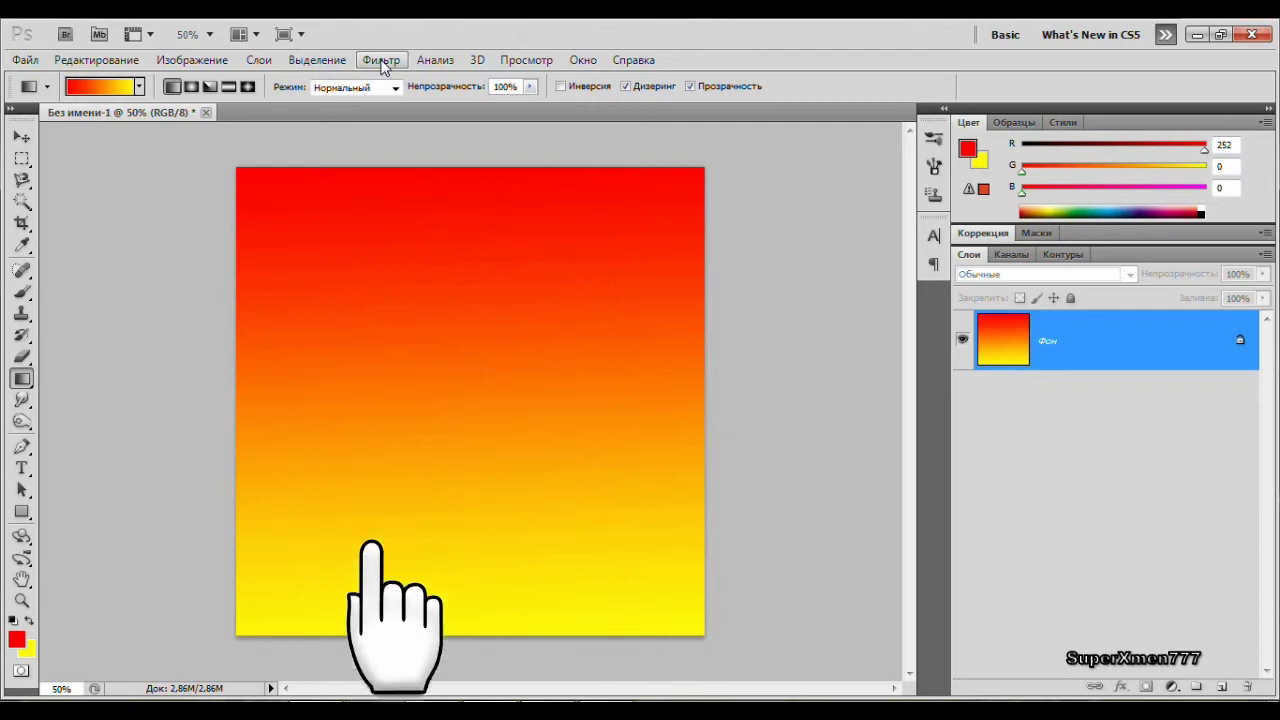
- Start the Distort > Wave filter and adjust its number of generators
{"action": "left_click", "coordinate": [381, 62]}
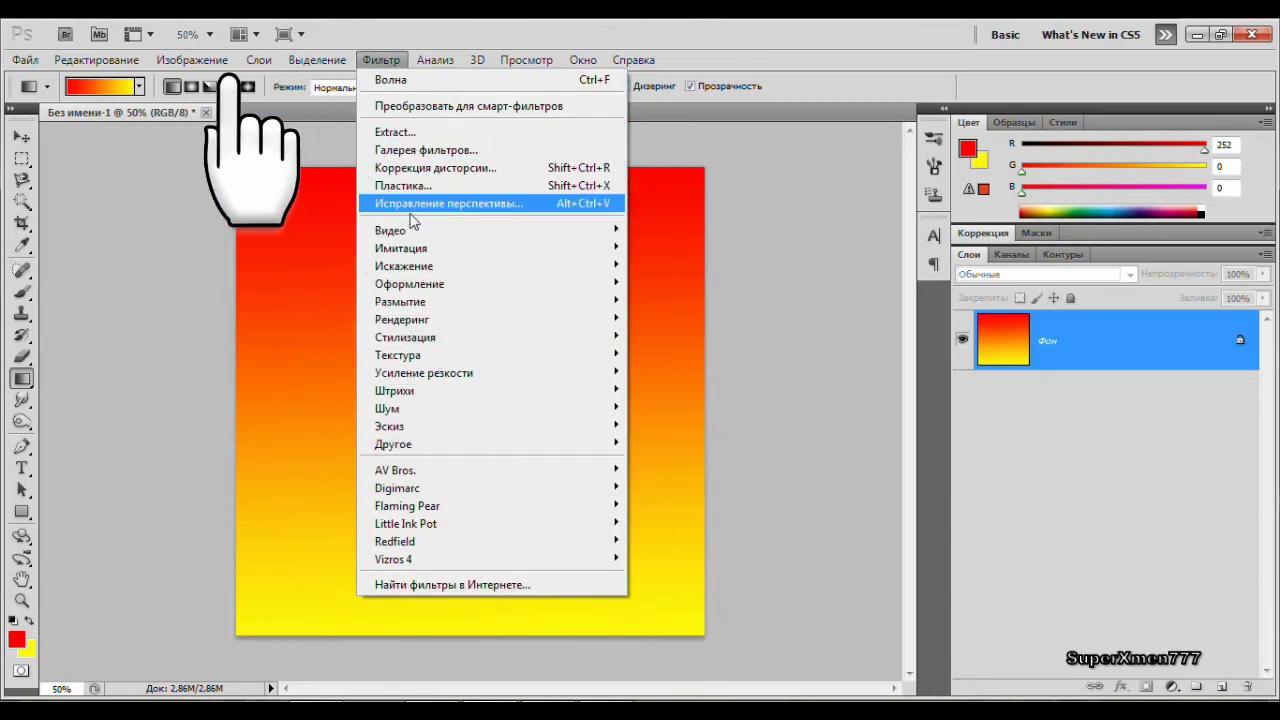
{"action": "mouse_move", "coordinate": [404, 266]}
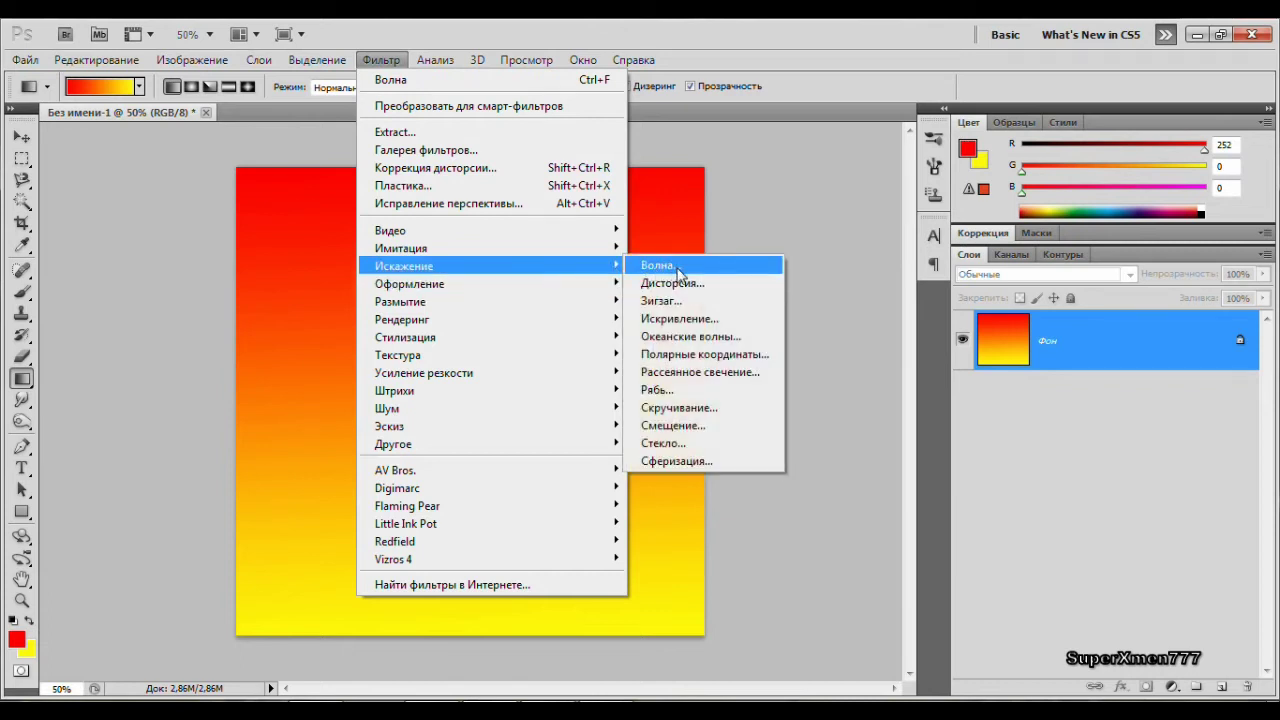
{"action": "left_click", "coordinate": [679, 271]}
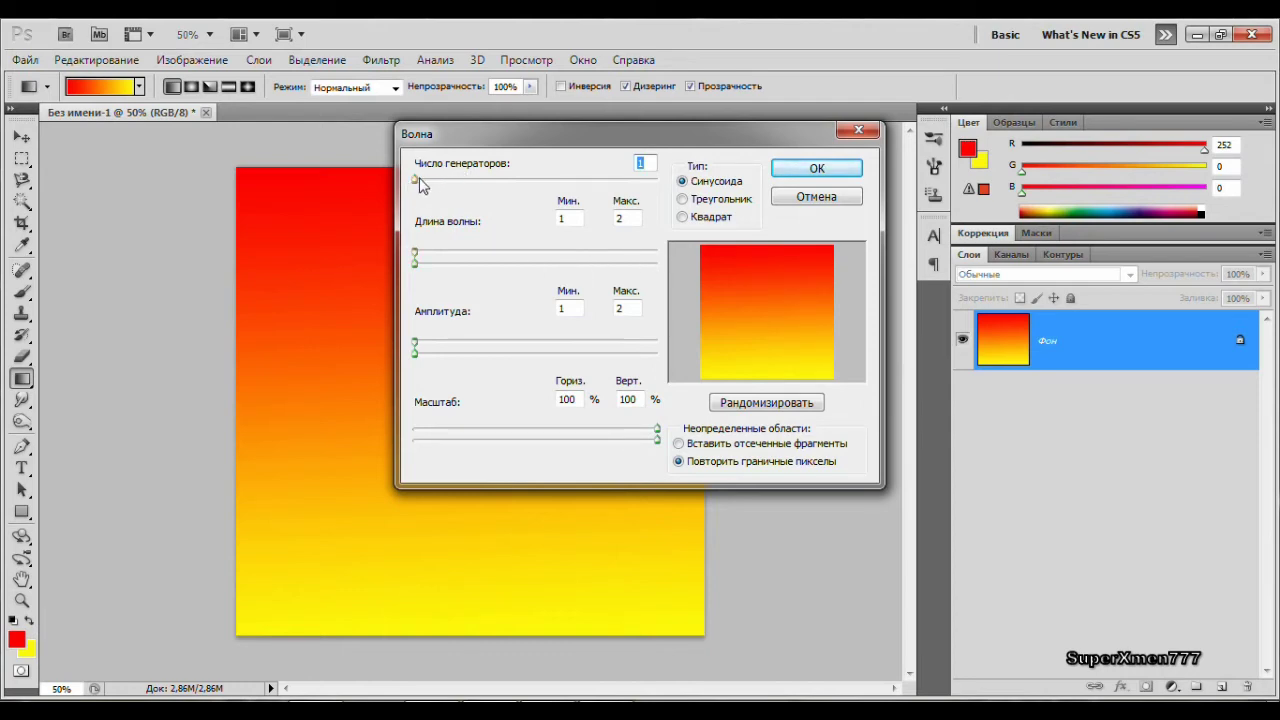
{"action": "mouse_move", "coordinate": [416, 182]}
{"action": "left_mouse_down"}
{"action": "mouse_move", "coordinate": [498, 182]}
{"action": "mouse_move", "coordinate": [486, 186]}
{"action": "left_mouse_up"}
{"action": "left_click", "coordinate": [656, 164]}
- Apply the Wave filter with wavelength 64–65 and amplitude 131–132, randomized
{"action": "double_click", "coordinate": [622, 218]}
{"action": "type", "text": "65"}
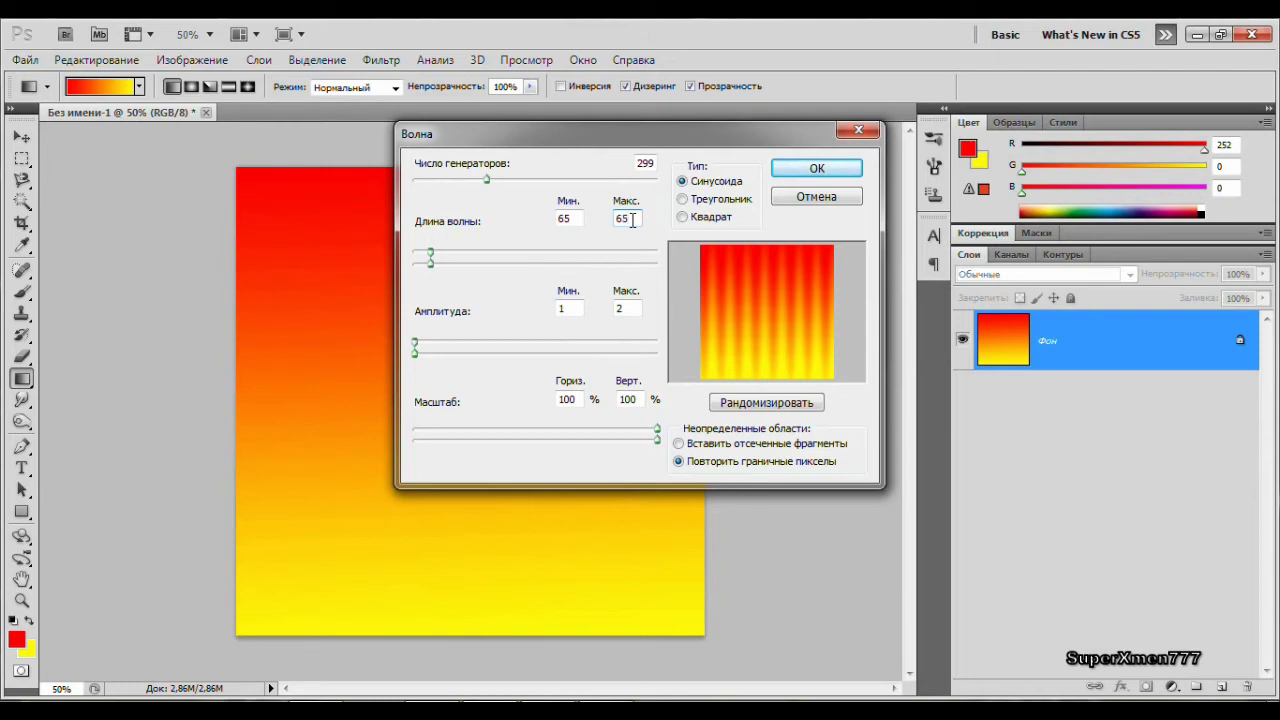
{"action": "double_click", "coordinate": [566, 309]}
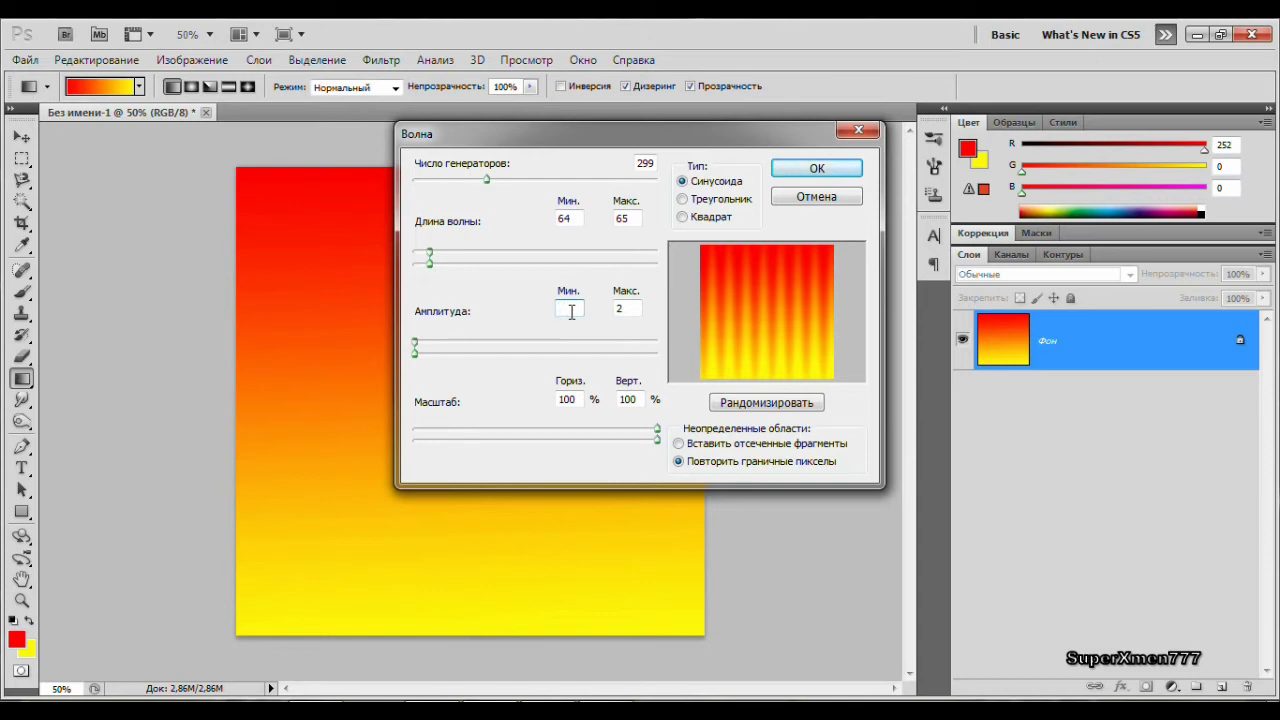
{"action": "type", "text": "132"}
{"action": "left_click", "coordinate": [630, 307]}
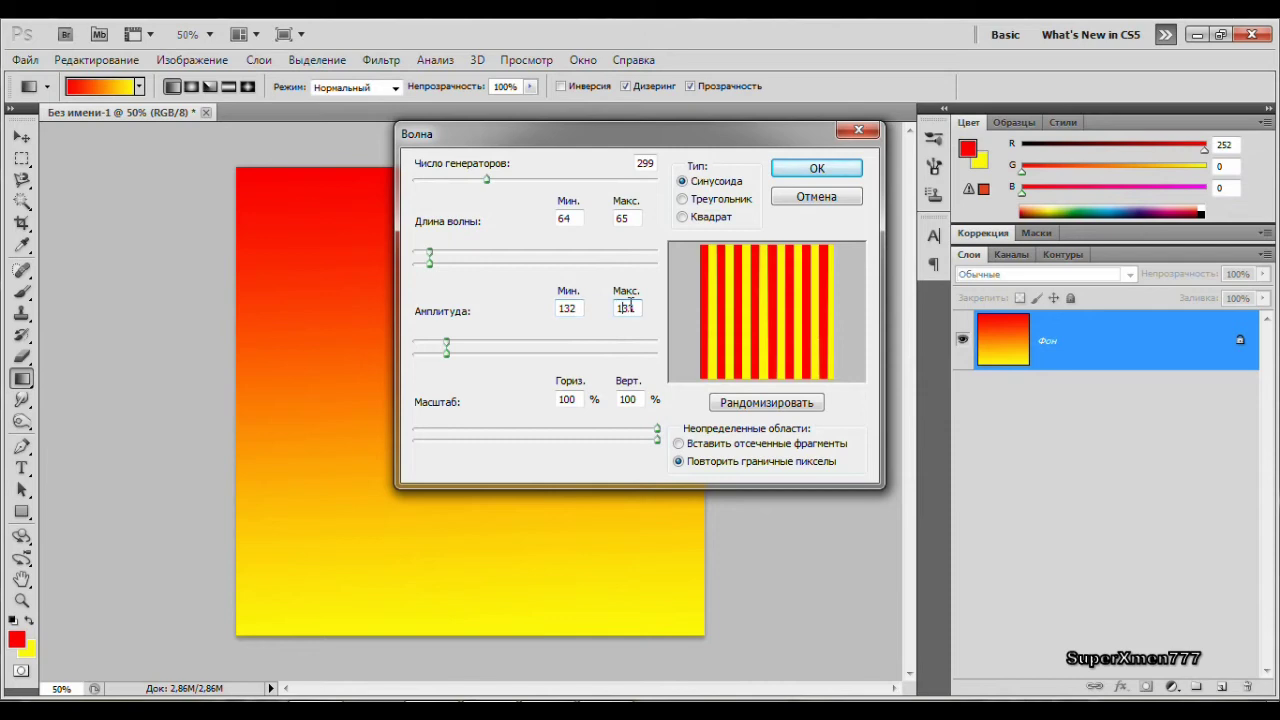
{"action": "key", "text": "BackSpace"}
{"action": "type", "text": "2"}
{"action": "left_click", "coordinate": [766, 405]}
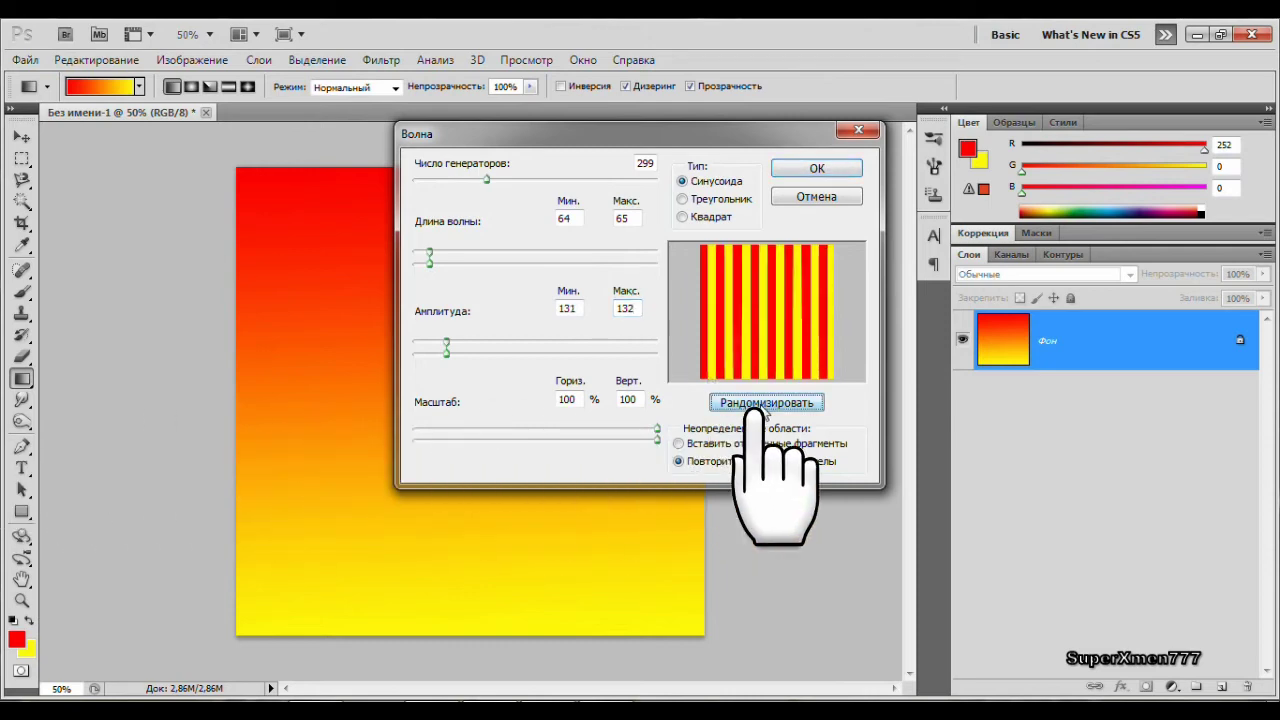
{"action": "left_click", "coordinate": [825, 174]}
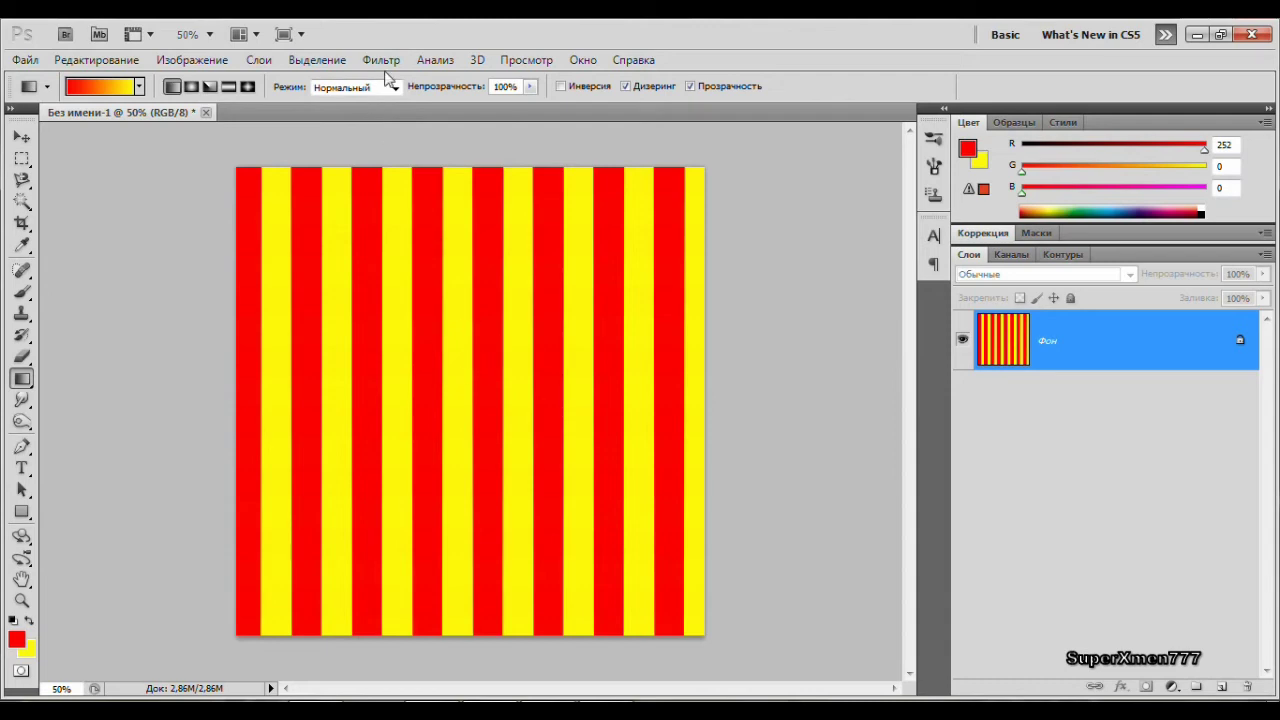
- Apply Polar Coordinates, Rectangular to Polar, to curl the stripes into centred rays
{"action": "left_click", "coordinate": [386, 62]}
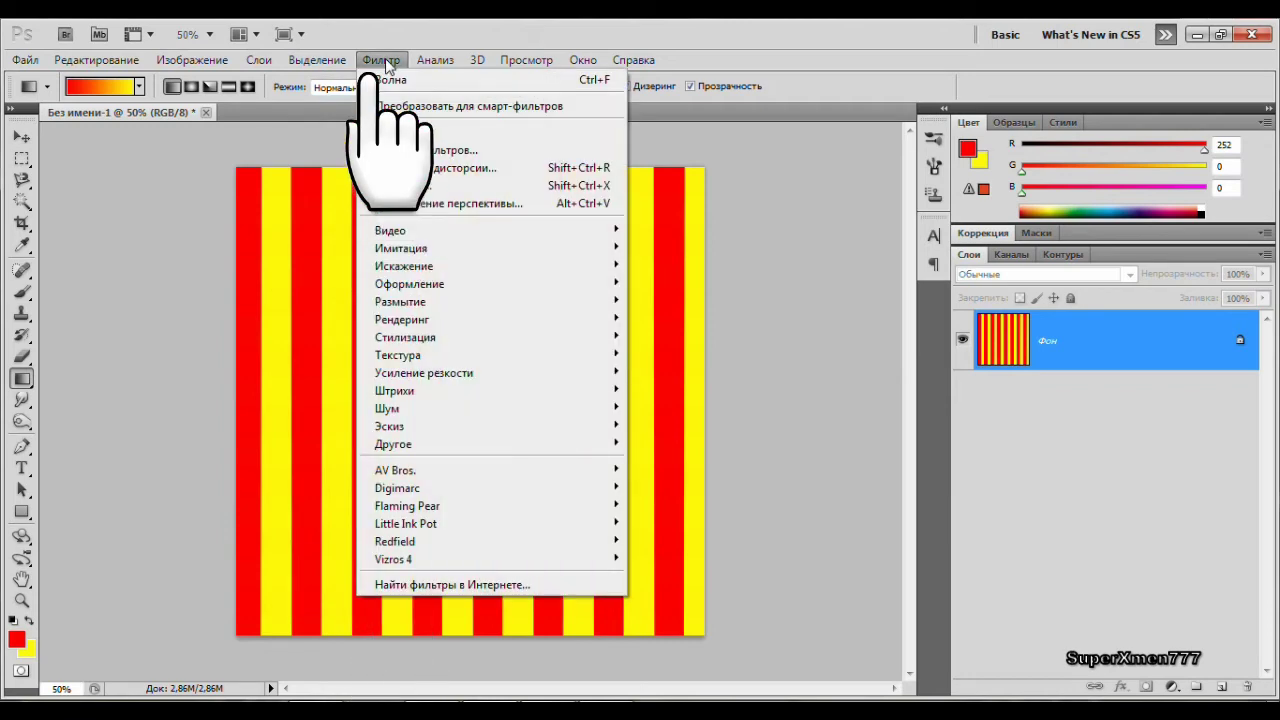
{"action": "mouse_move", "coordinate": [404, 266]}
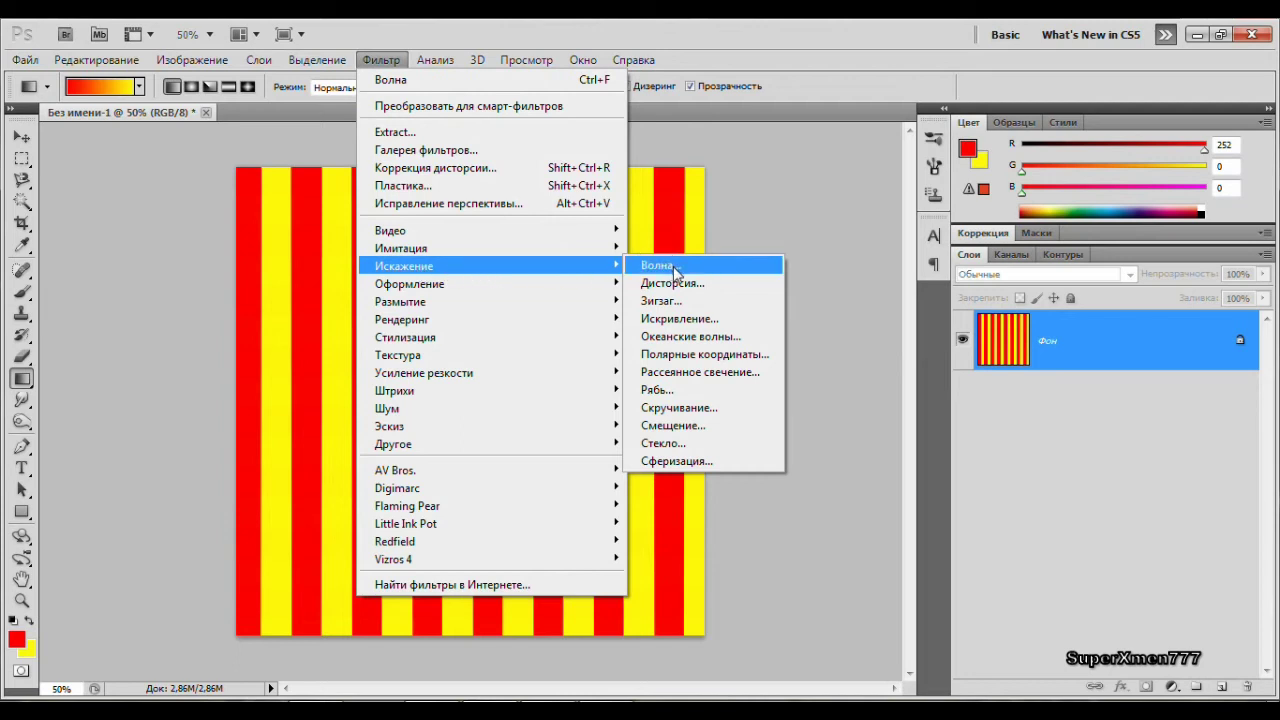
{"action": "left_click", "coordinate": [707, 356]}
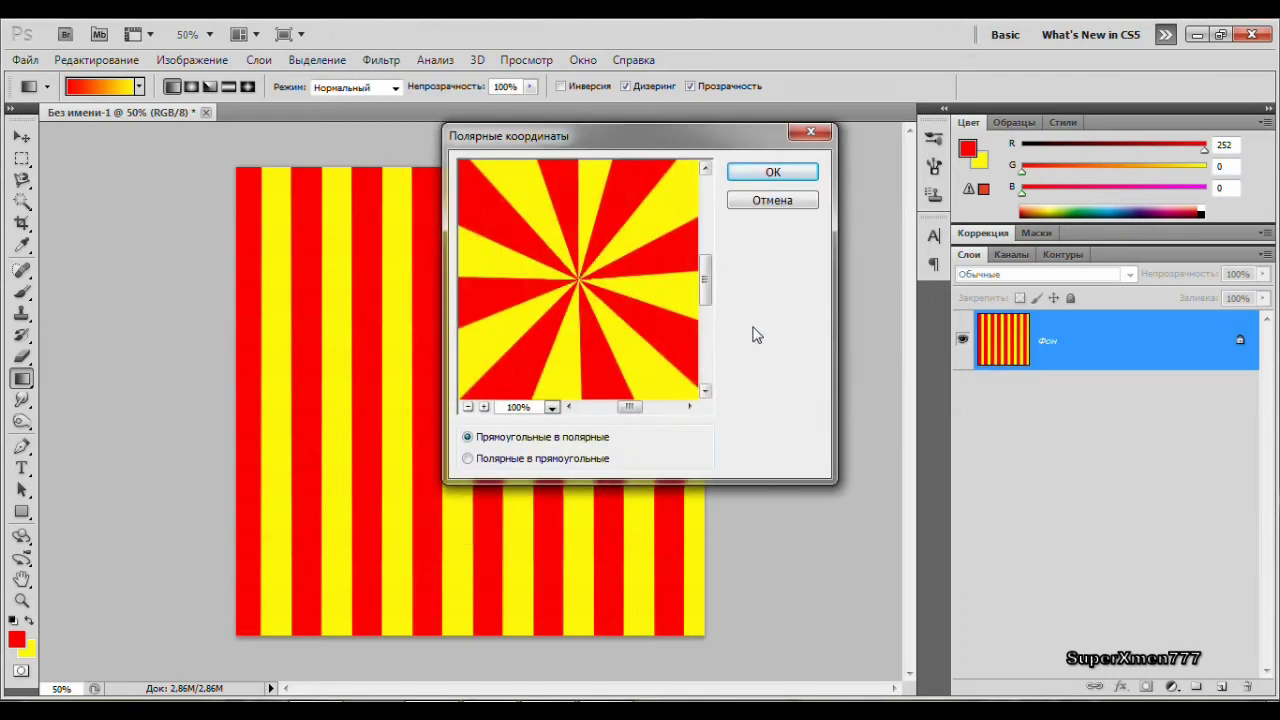
{"action": "left_click", "coordinate": [773, 173]}
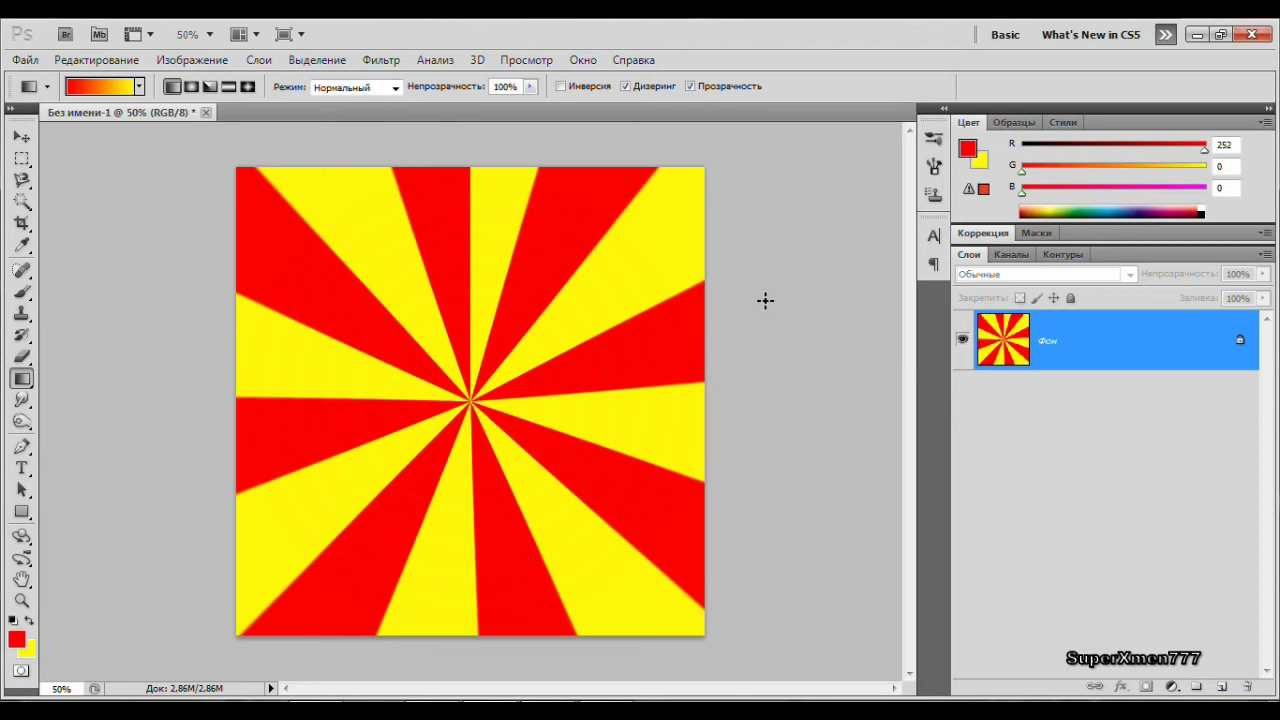
{"action": "left_click", "coordinate": [25, 60]}
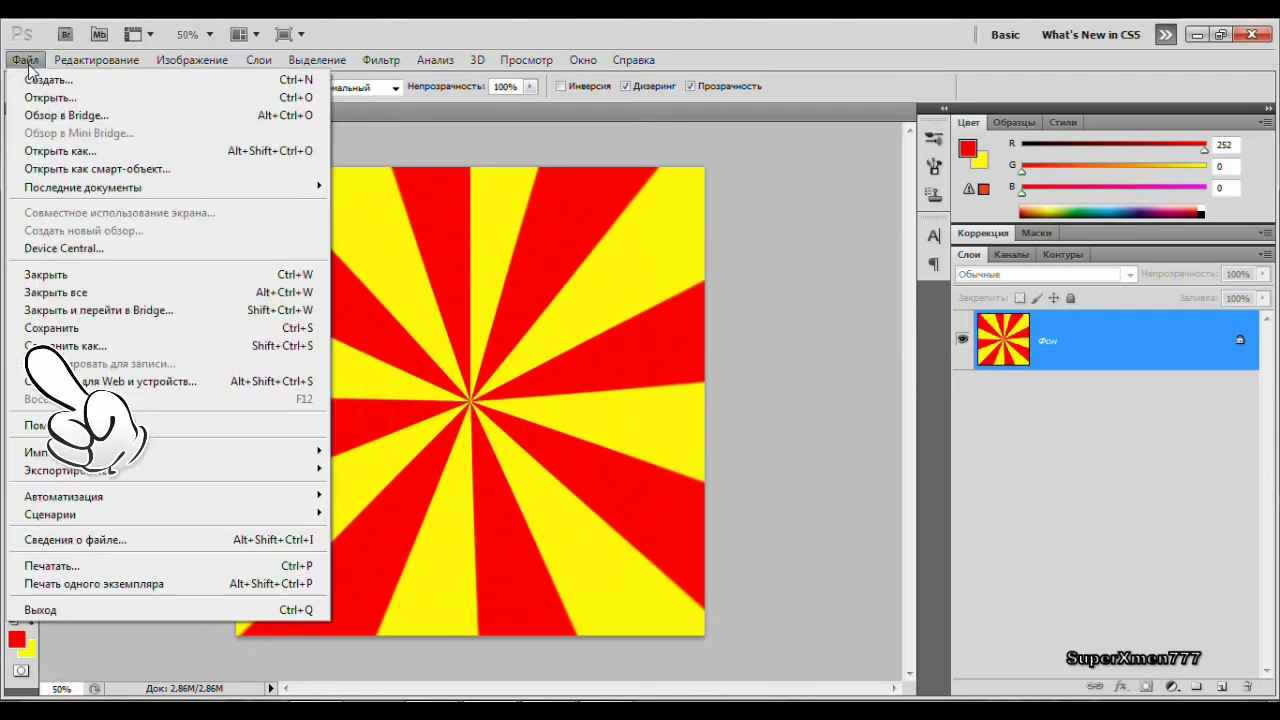
{"action": "left_click", "coordinate": [124, 349]}
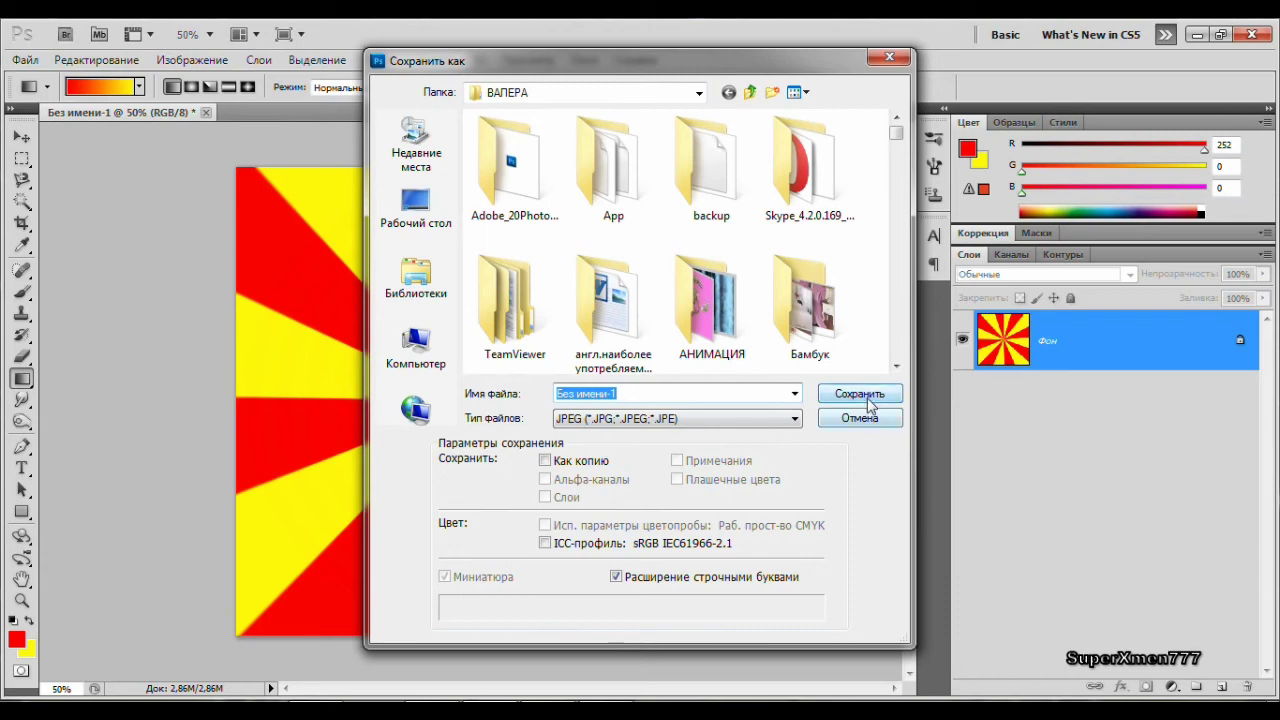
{"action": "left_click", "coordinate": [889, 57]}
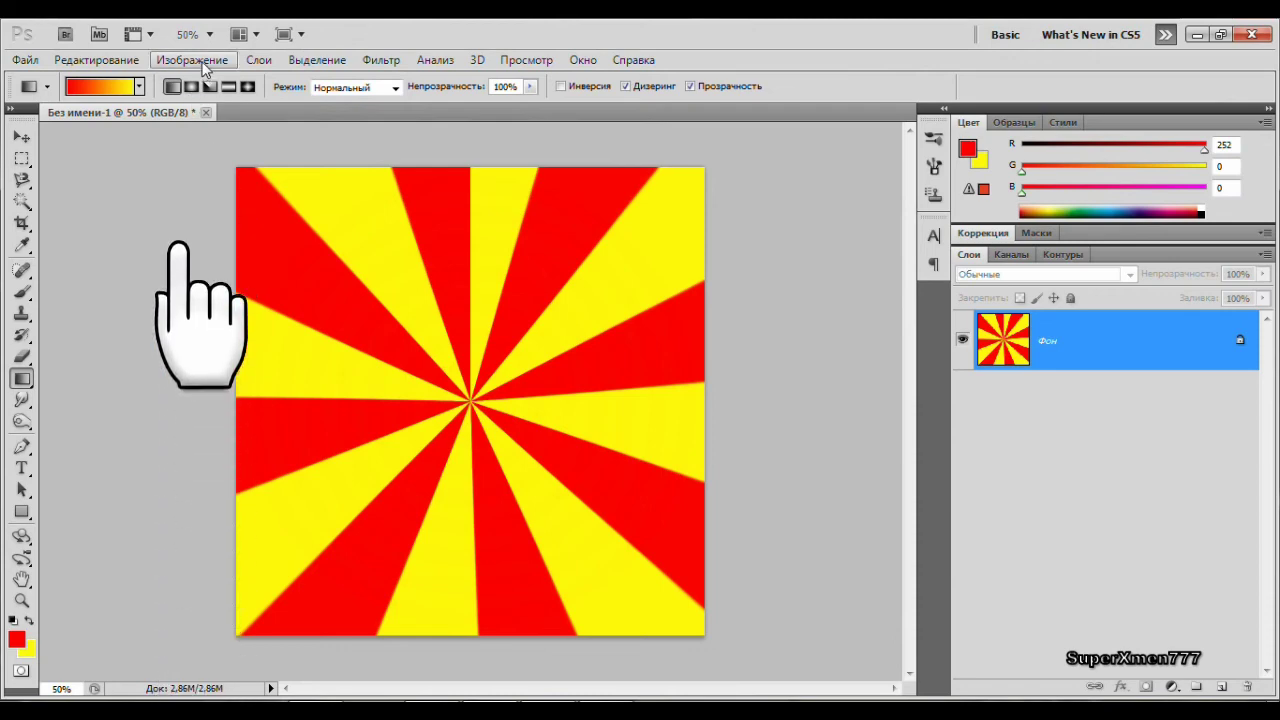
- Drag the Hue/Saturation hue slider toward about -28 to preview pink and orange rays
{"action": "left_click", "coordinate": [203, 64]}
{"action": "mouse_move", "coordinate": [197, 106]}
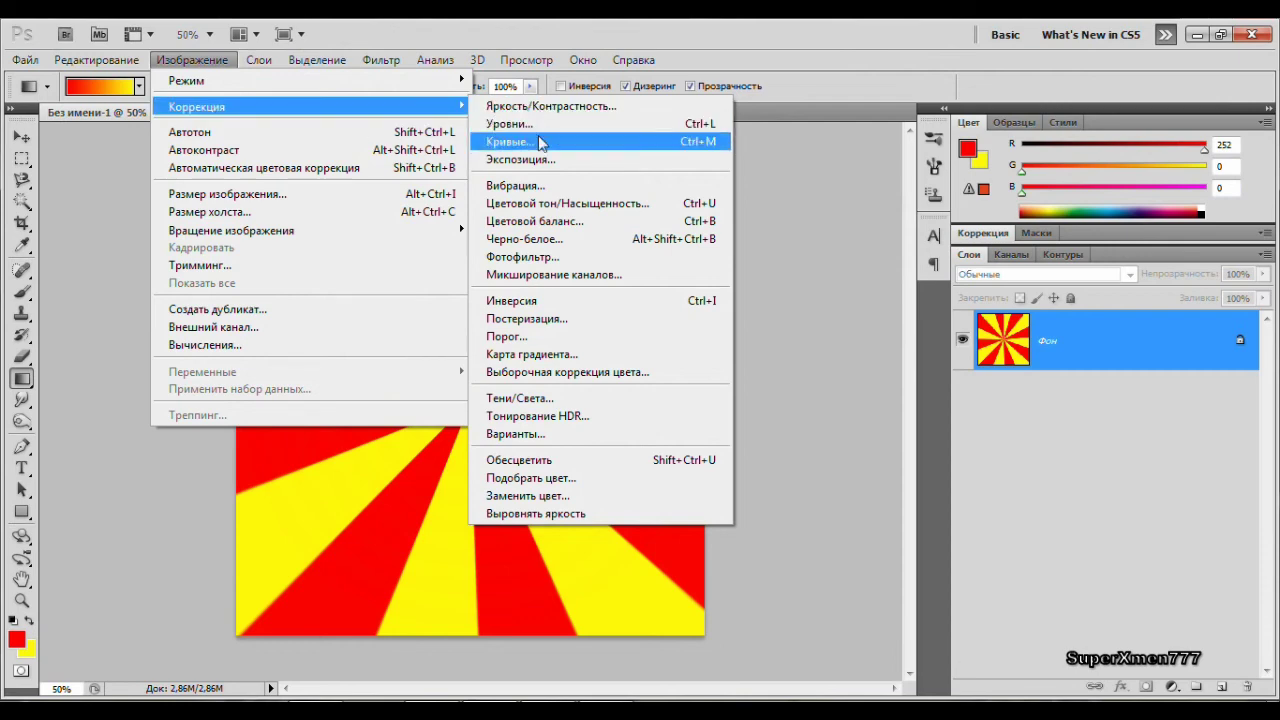
{"action": "left_click", "coordinate": [572, 206]}
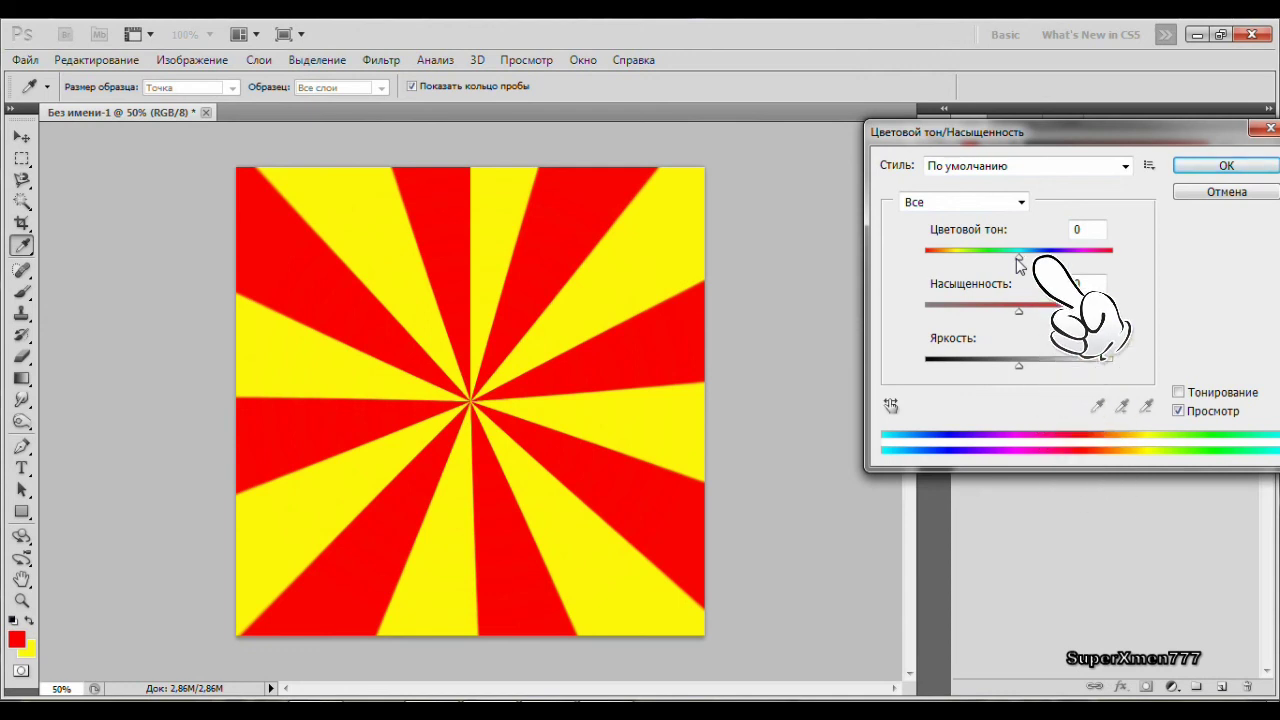
{"action": "left_click_drag", "start_coordinate": [1017, 257], "coordinate": [1015, 258]}
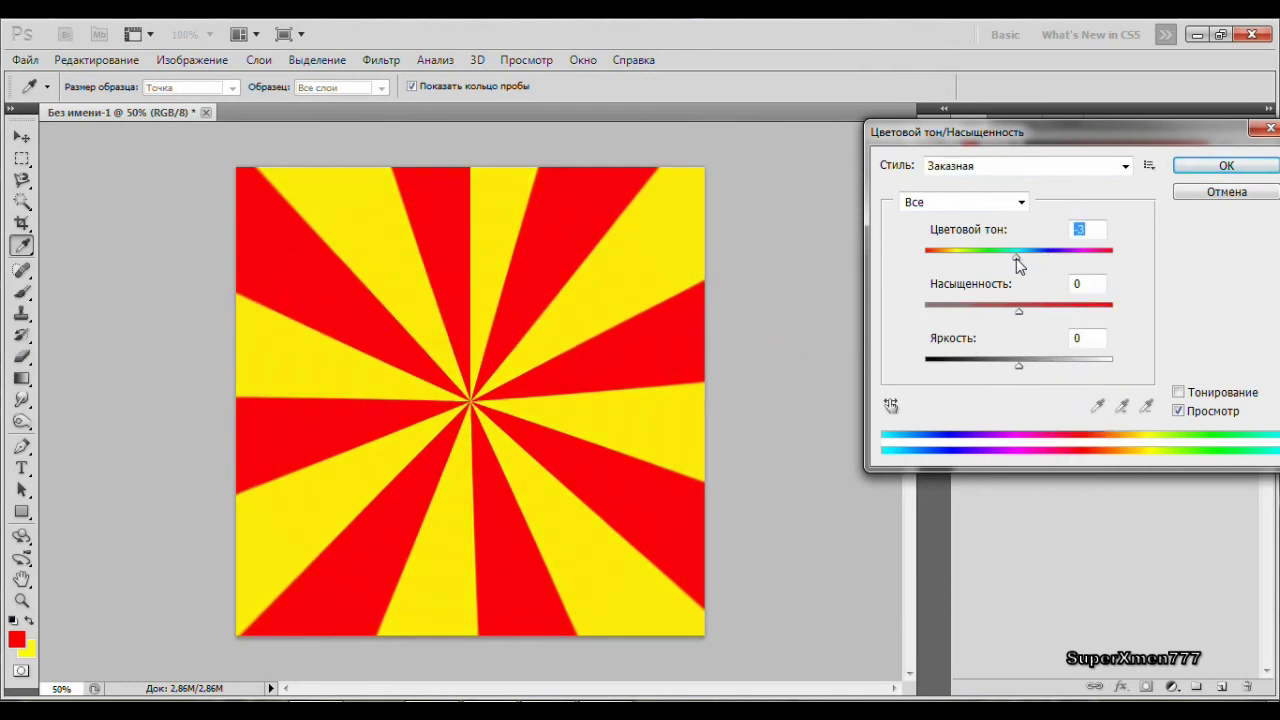
{"action": "left_click_drag", "start_coordinate": [1016, 258], "coordinate": [1042, 258]}
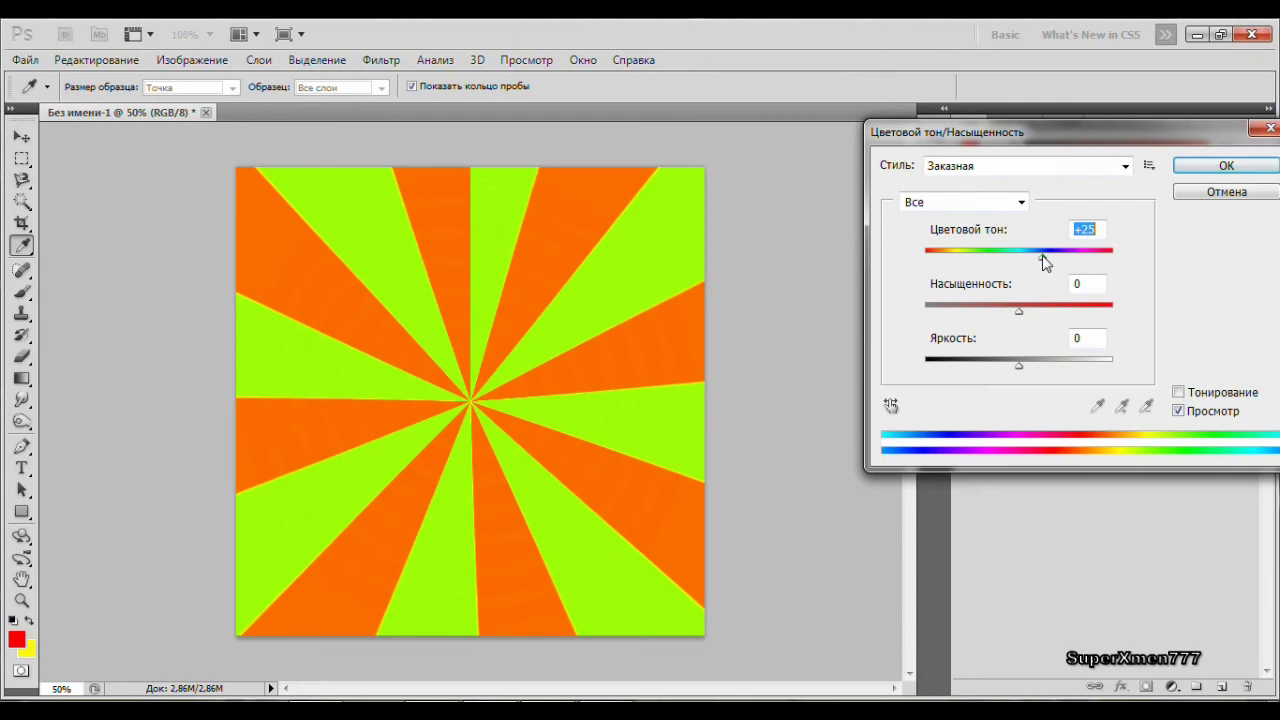
{"action": "left_click_drag", "start_coordinate": [1042, 256], "coordinate": [1068, 256]}
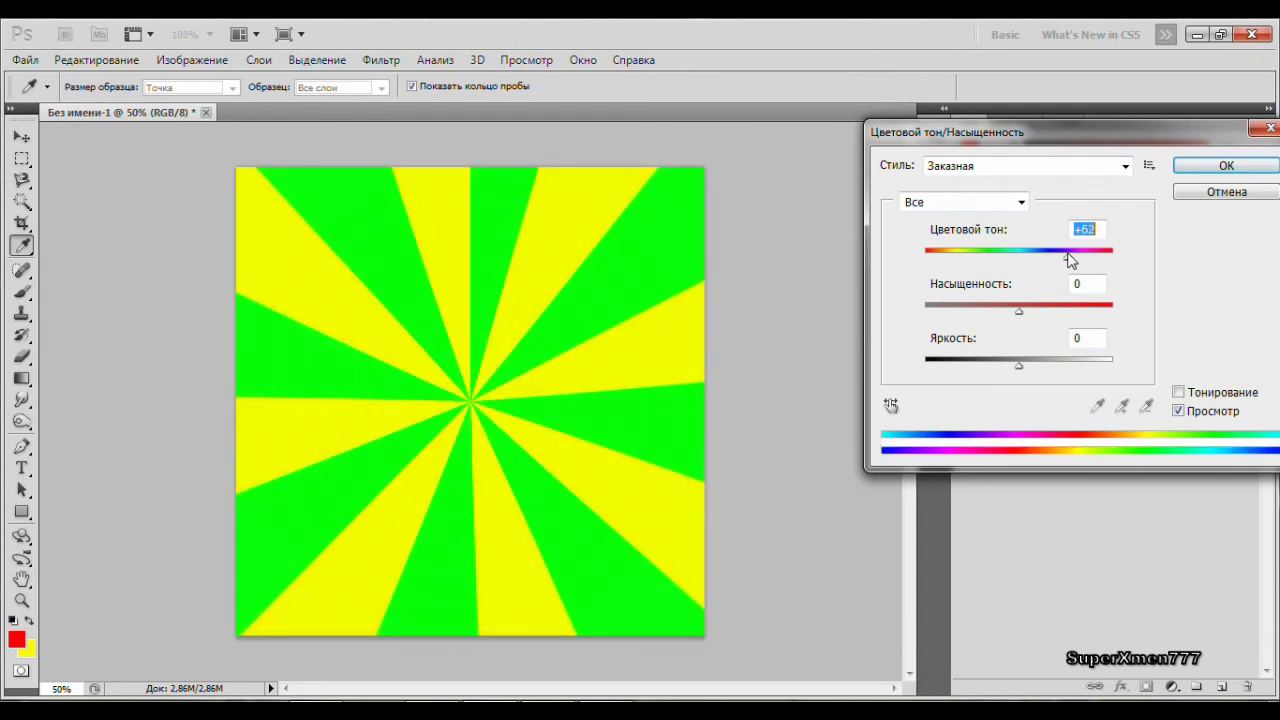
{"action": "left_click_drag", "start_coordinate": [1068, 256], "coordinate": [1094, 261]}
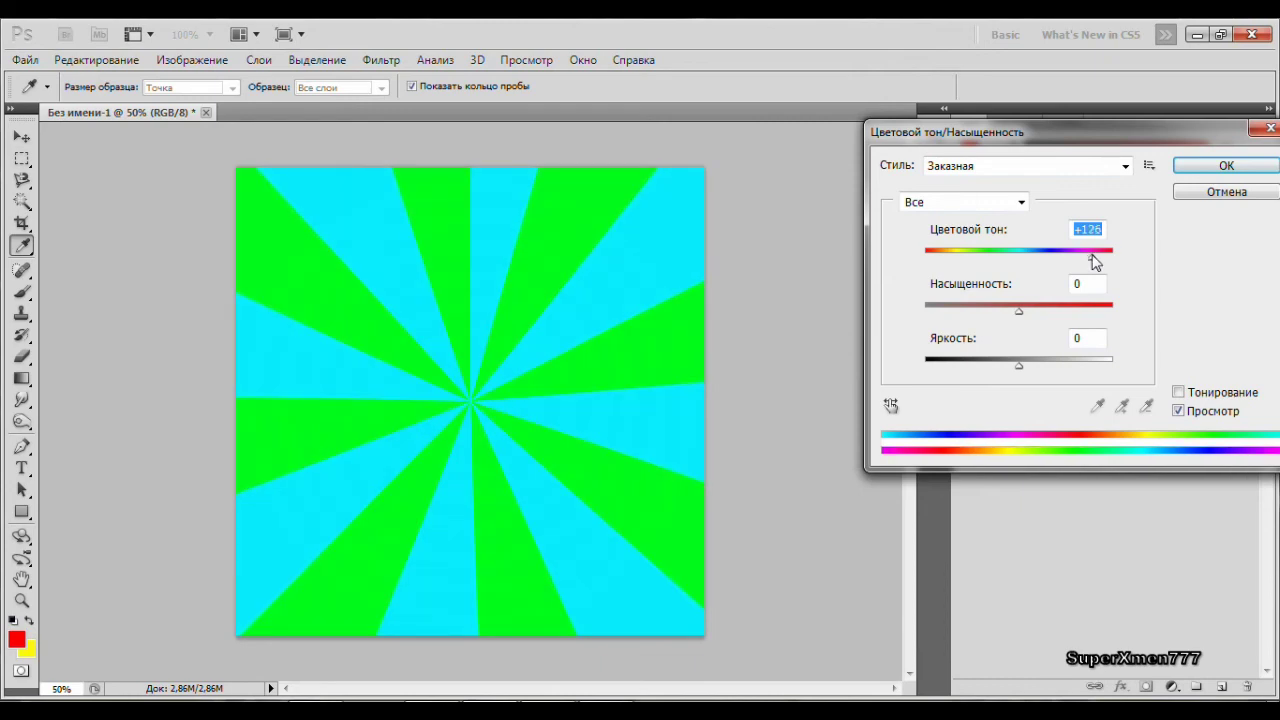
{"action": "mouse_move", "coordinate": [1094, 261]}
{"action": "left_mouse_down"}
{"action": "mouse_move", "coordinate": [1115, 262]}
{"action": "mouse_move", "coordinate": [939, 265]}
{"action": "mouse_move", "coordinate": [995, 262]}
{"action": "left_mouse_up"}
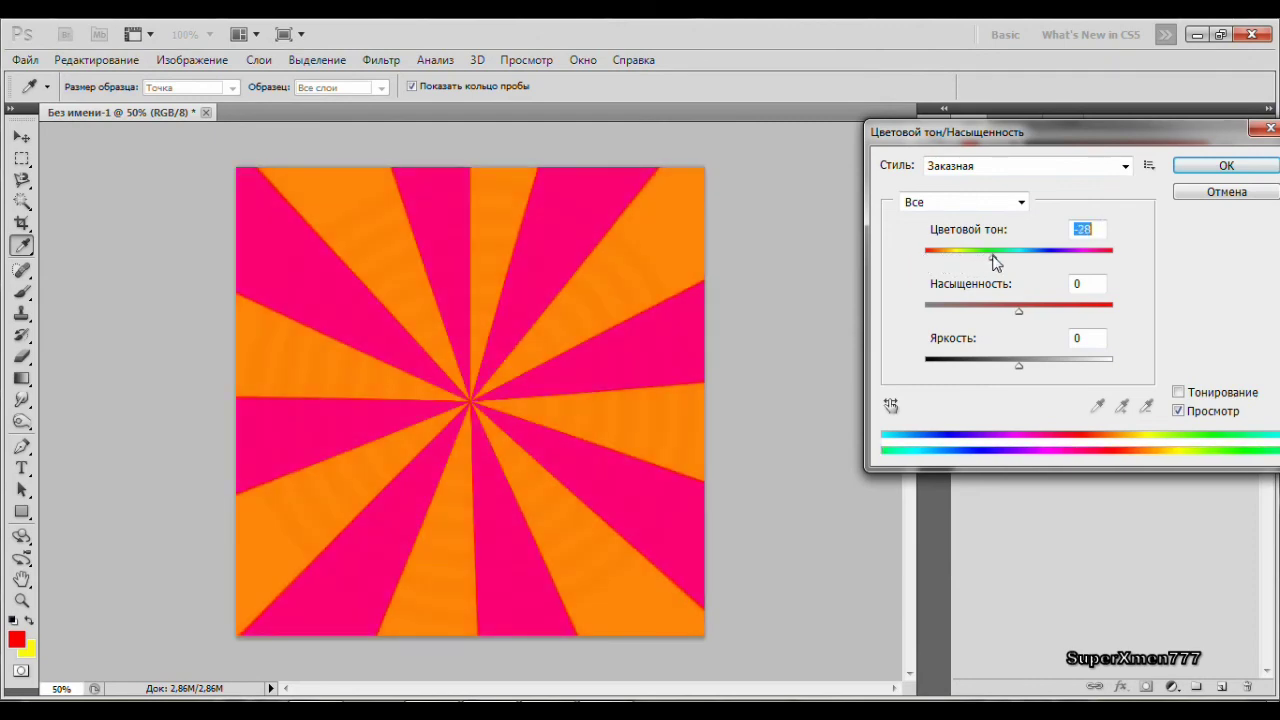
{"action": "left_click", "coordinate": [1224, 166]}
{"action": "key", "text": "g"}
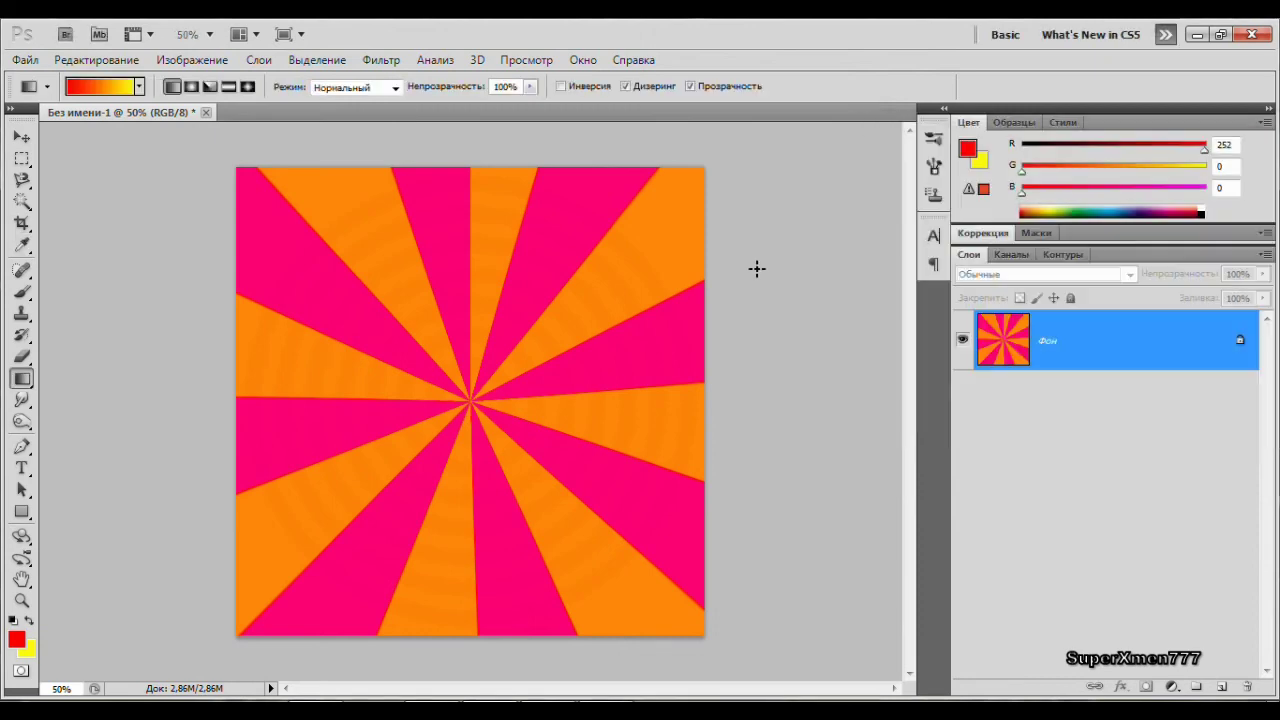